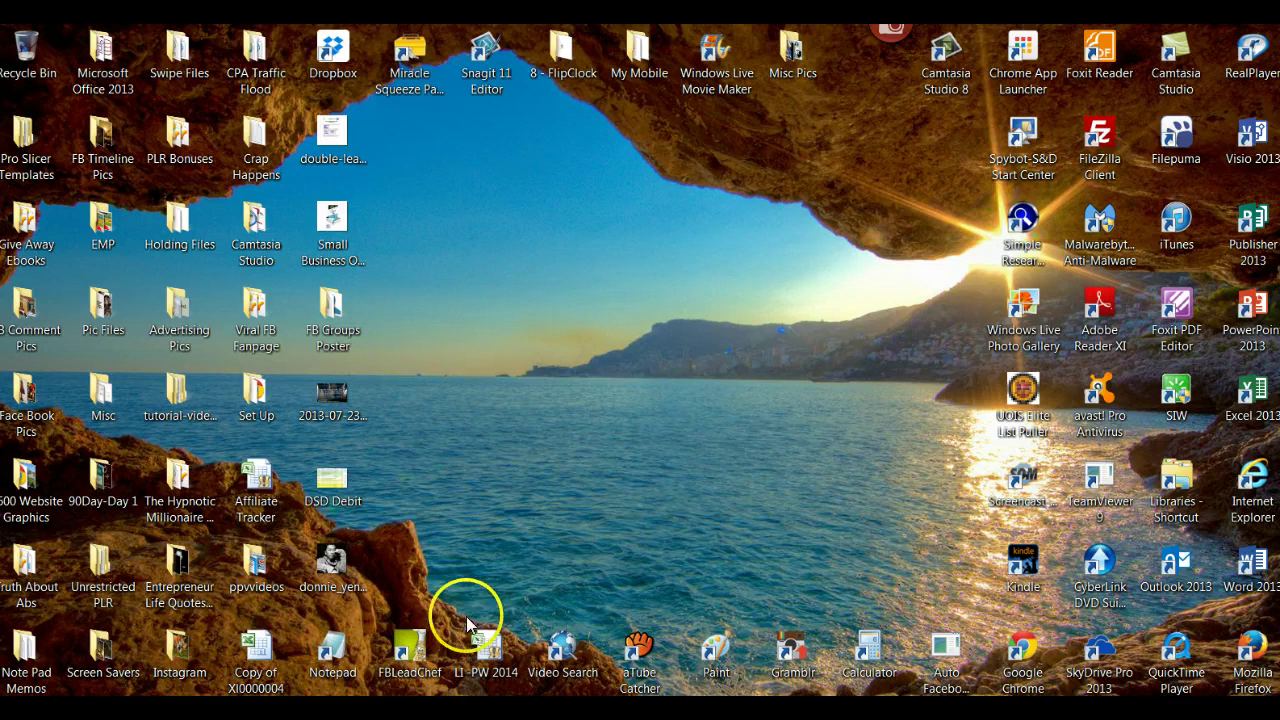
Switch to Firefox and look over the photos and profile details on the Instagram page.
{"action": "left_click", "coordinate": [414, 708]}
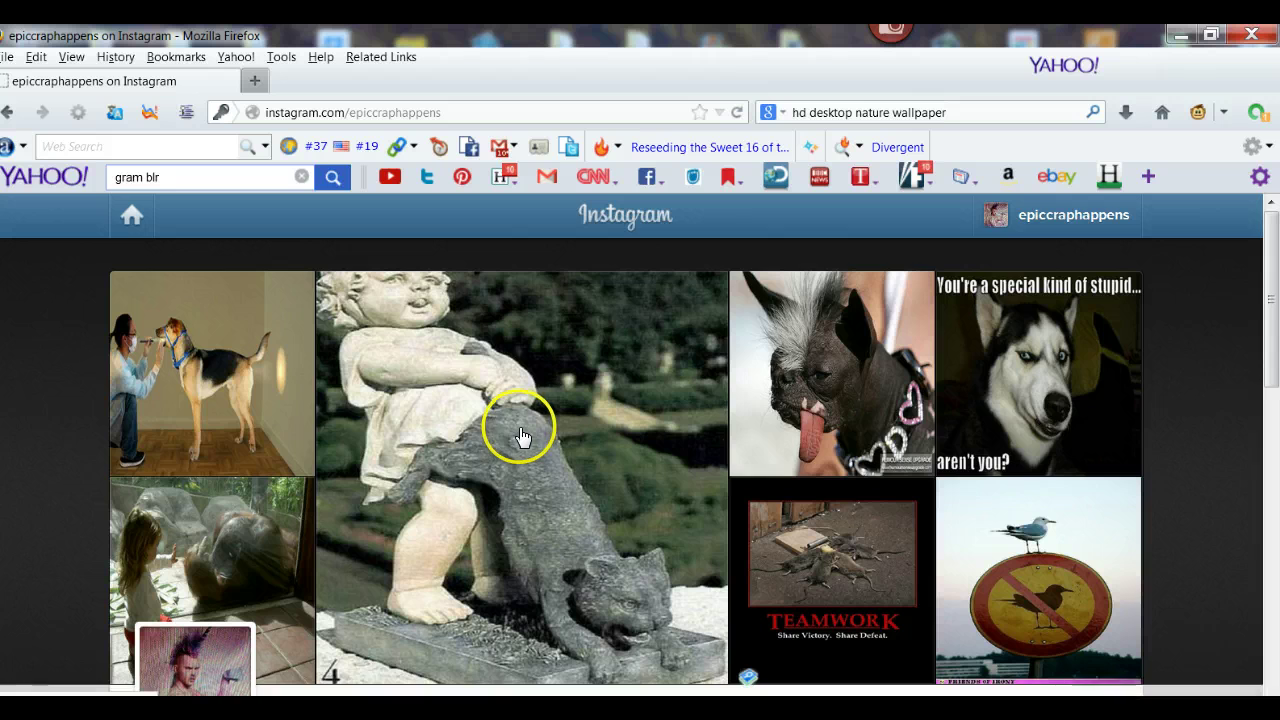
{"action": "scroll", "coordinate": [522, 436], "scroll_direction": "down", "scroll_amount": 5}
{"action": "scroll", "coordinate": [527, 440], "scroll_direction": "down", "scroll_amount": 3}
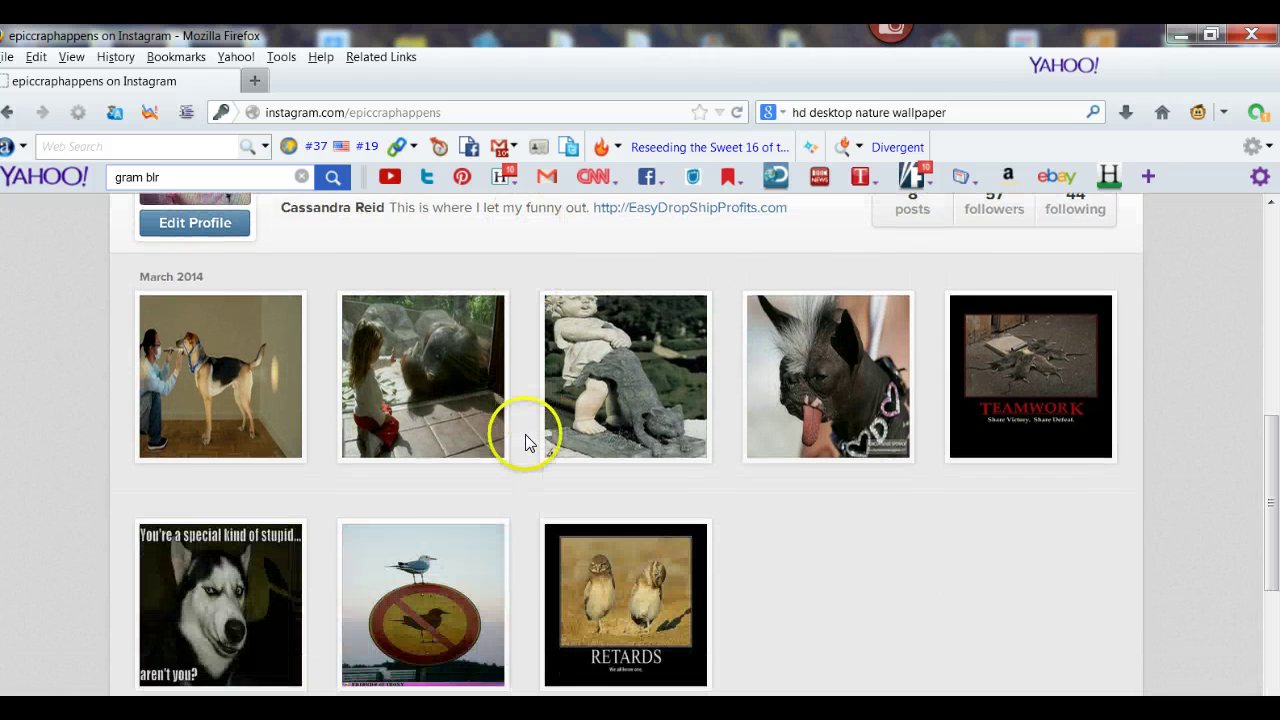
{"action": "scroll", "coordinate": [522, 438], "scroll_direction": "up", "scroll_amount": 8}
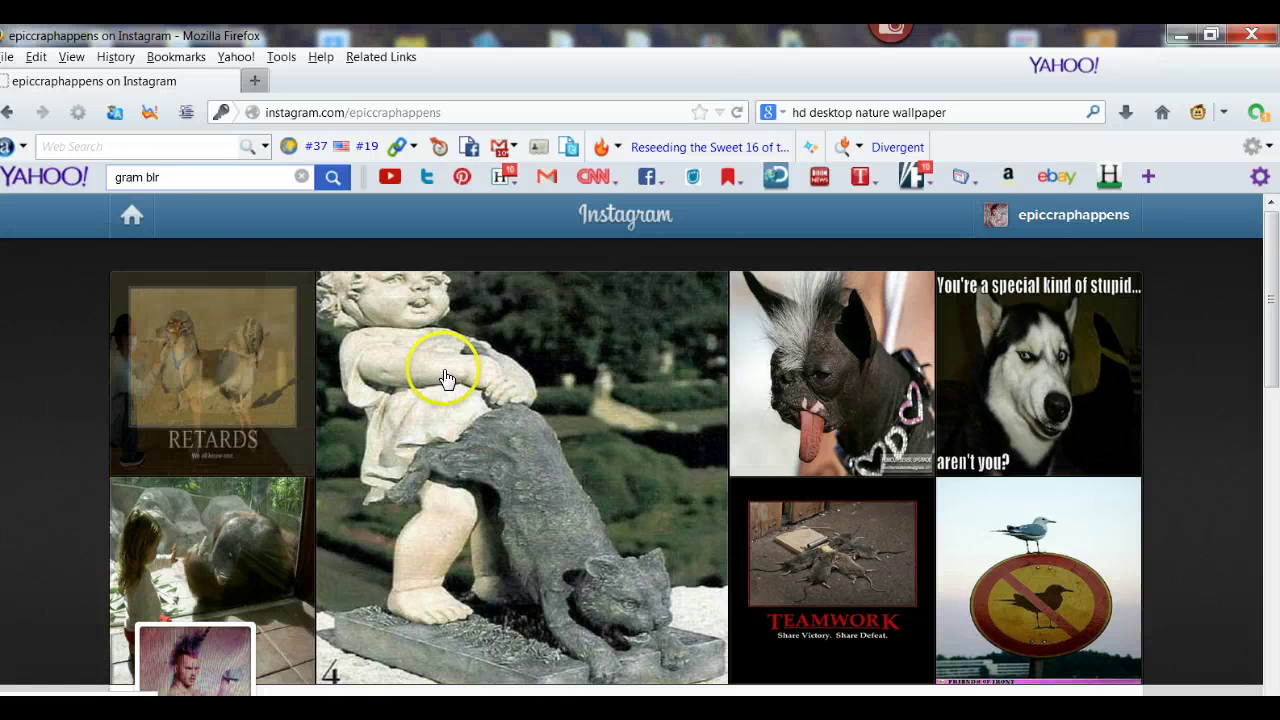
{"action": "scroll", "coordinate": [512, 368], "scroll_direction": "down", "scroll_amount": 1}
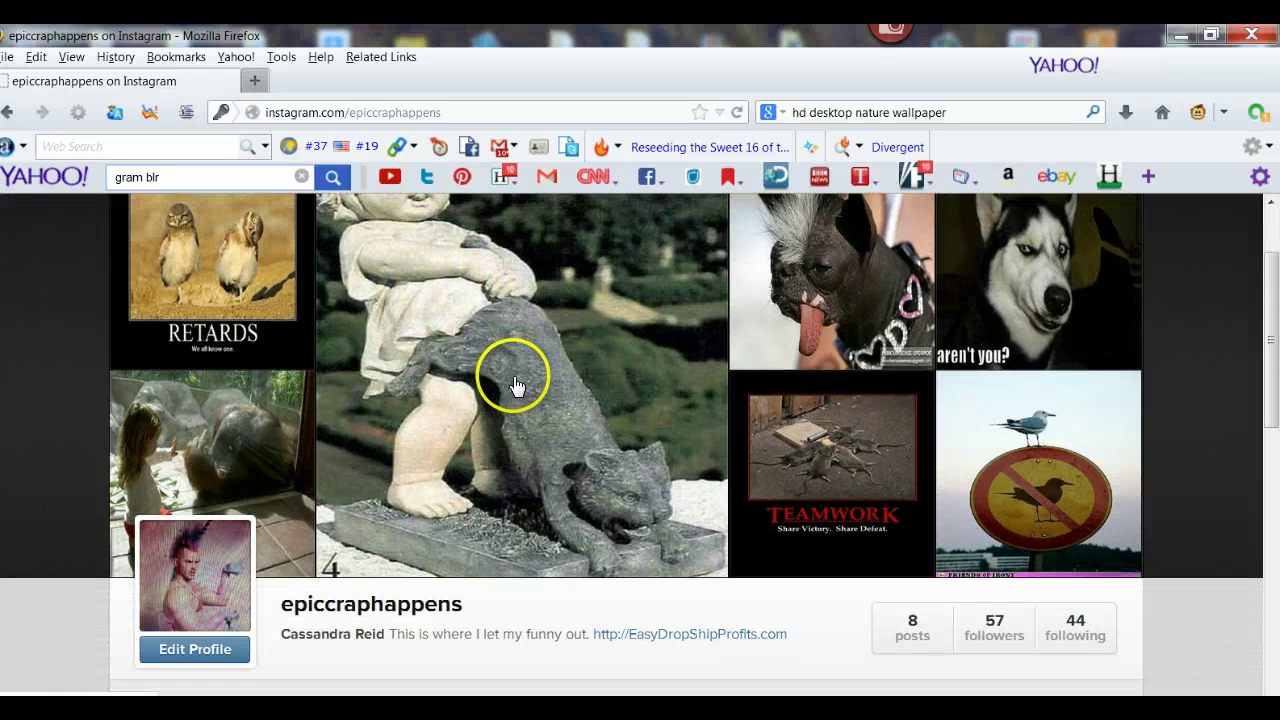
{"action": "scroll", "coordinate": [516, 393], "scroll_direction": "up", "scroll_amount": 1}
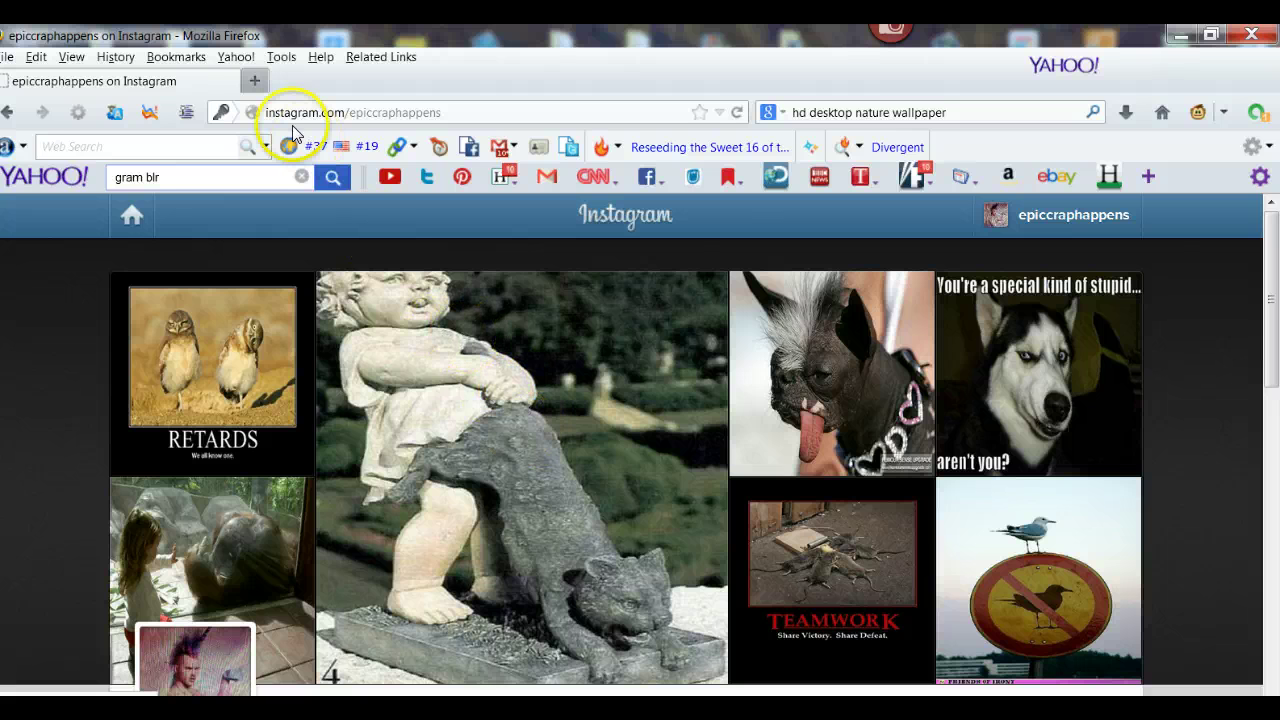
Open a new browser tab and reconnect the computer to the ATT440 wireless network.
{"action": "left_click", "coordinate": [253, 80]}
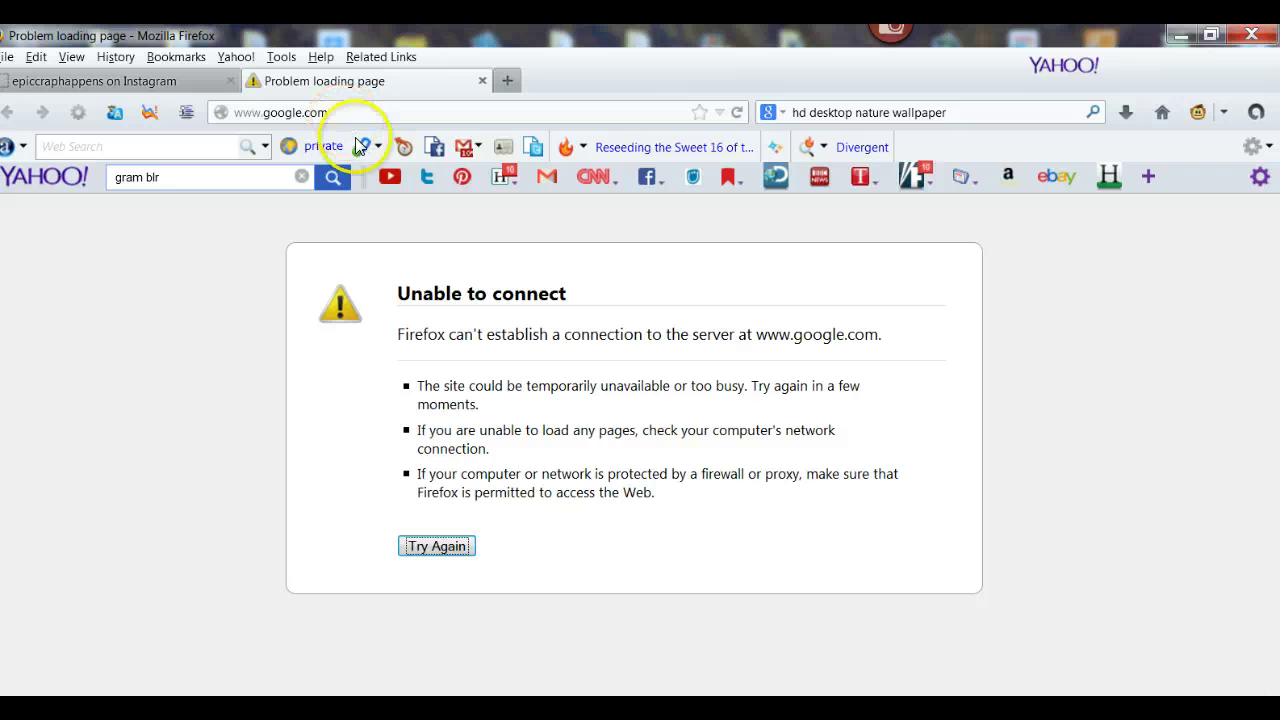
{"action": "left_click", "coordinate": [1090, 705]}
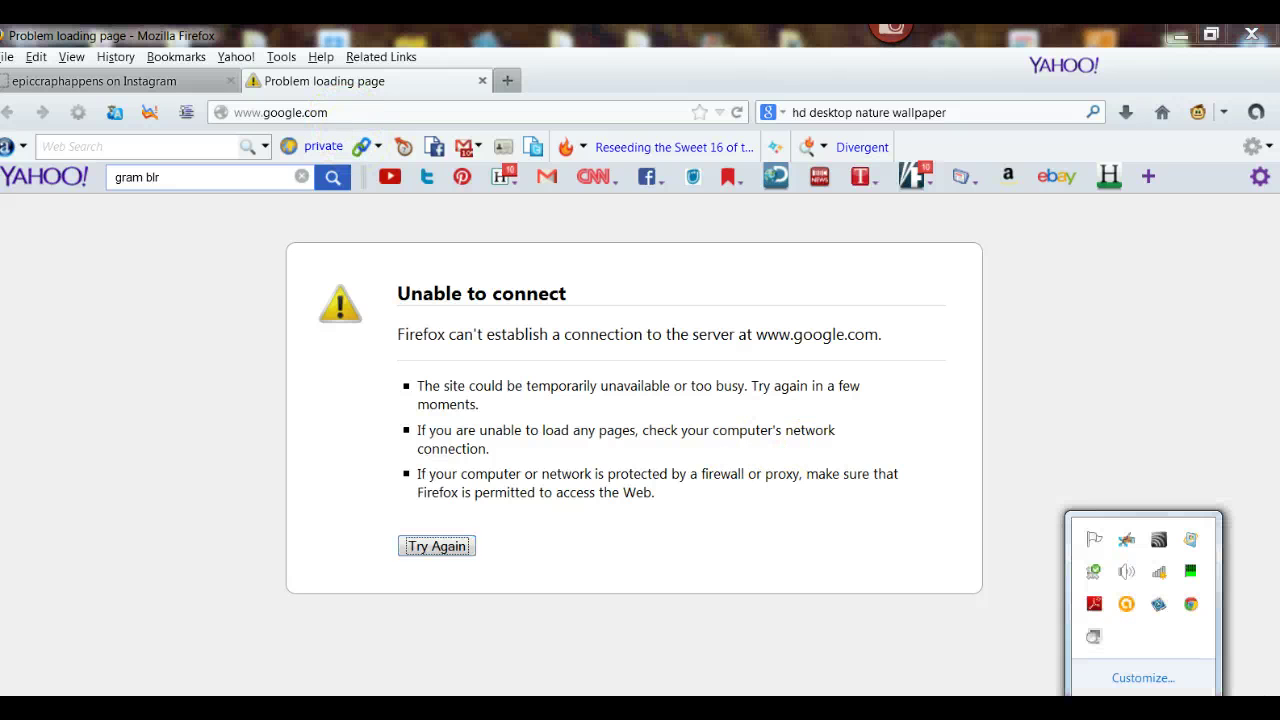
{"action": "left_click", "coordinate": [1155, 578]}
{"action": "left_click", "coordinate": [1228, 348]}
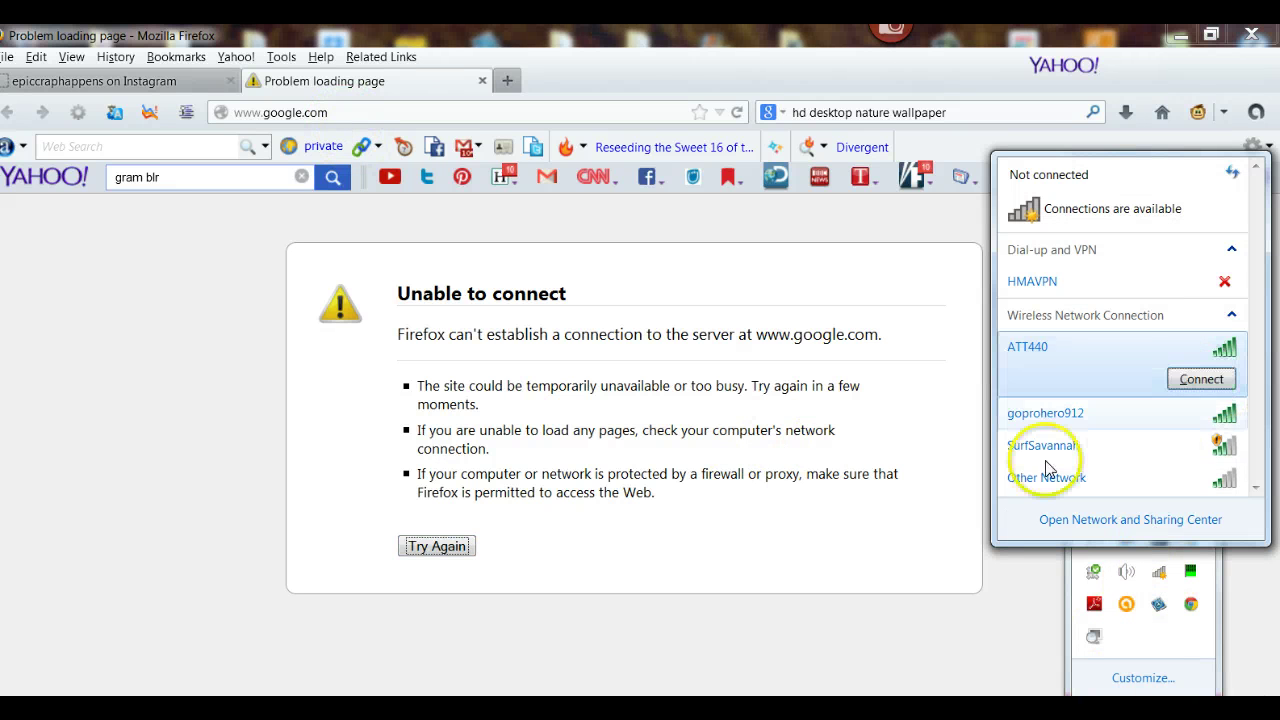
{"action": "left_click", "coordinate": [1201, 379]}
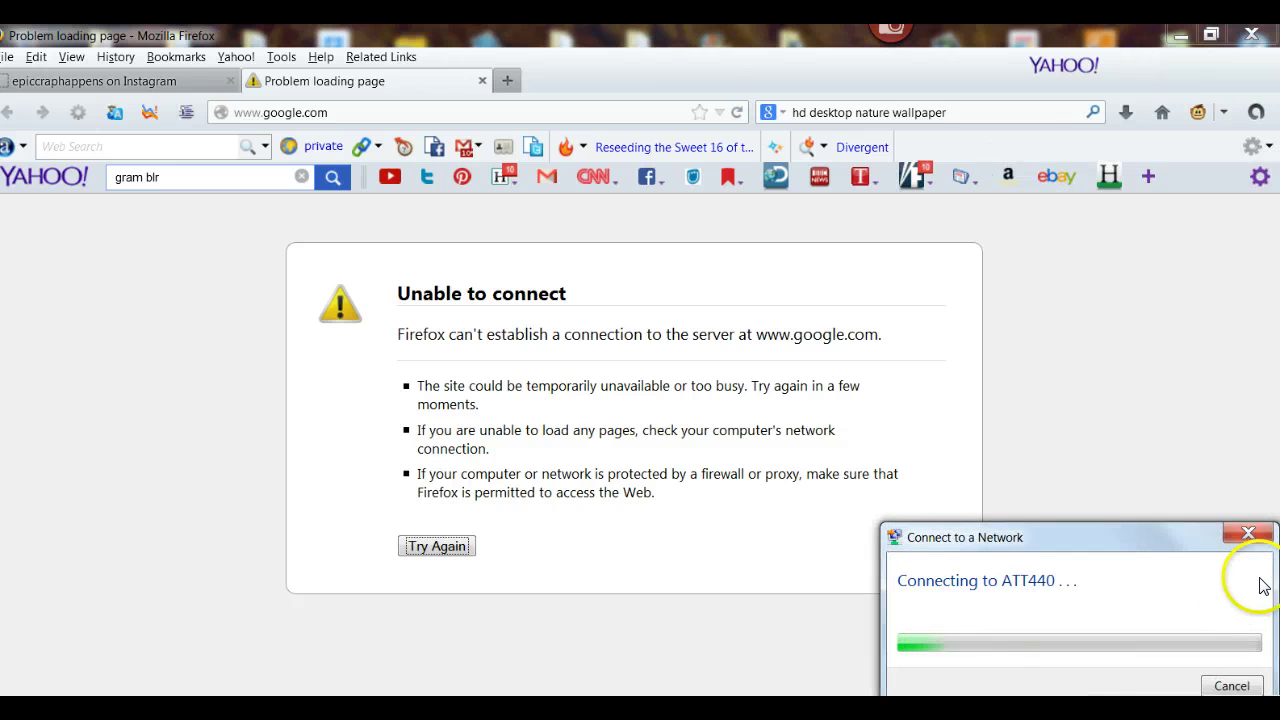
{"action": "left_click", "coordinate": [1245, 535]}
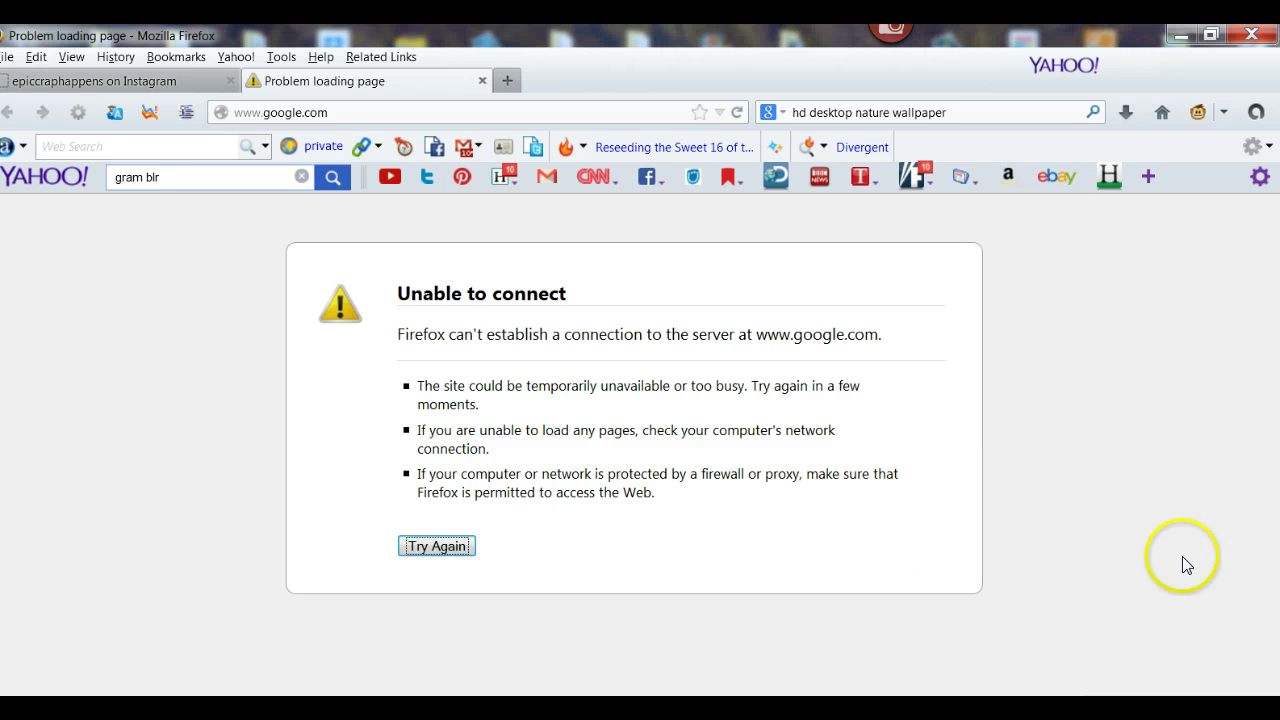
Load gramblr.com in the new tab and review its usage instructions, supported operating systems and Windows download link.
{"action": "left_click", "coordinate": [339, 109]}
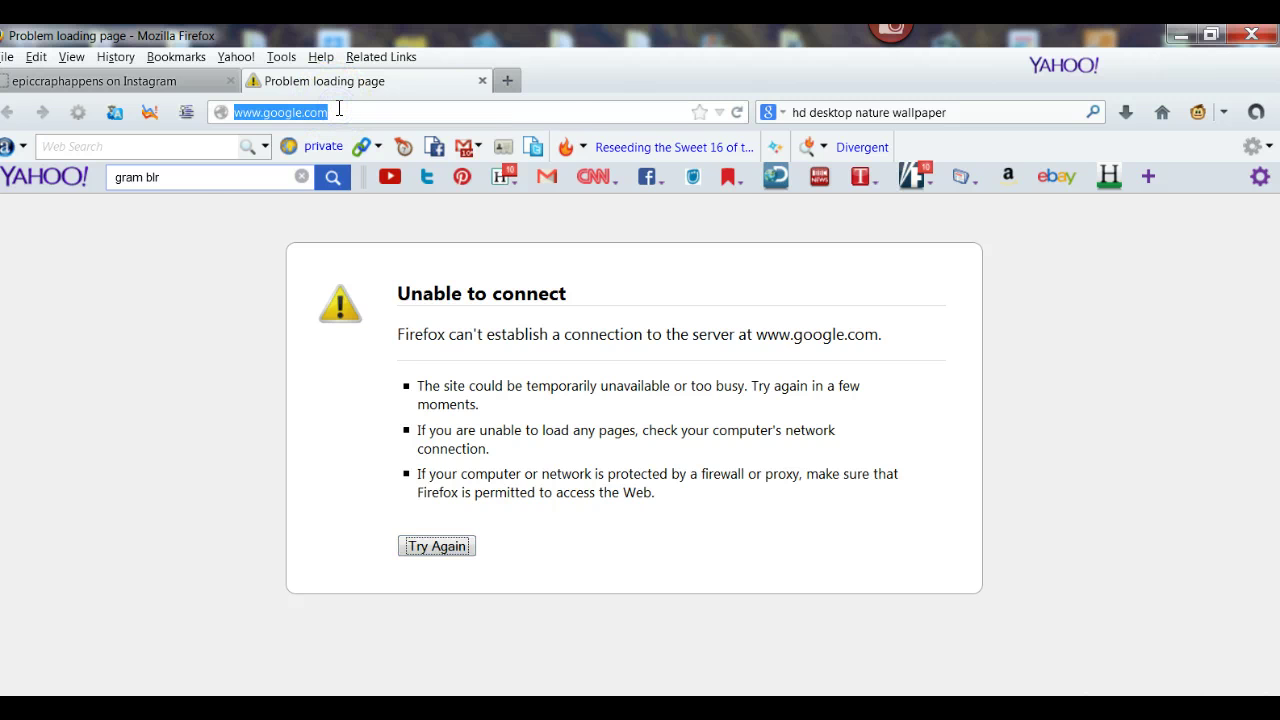
{"action": "type", "text": "gramblr.com/"}
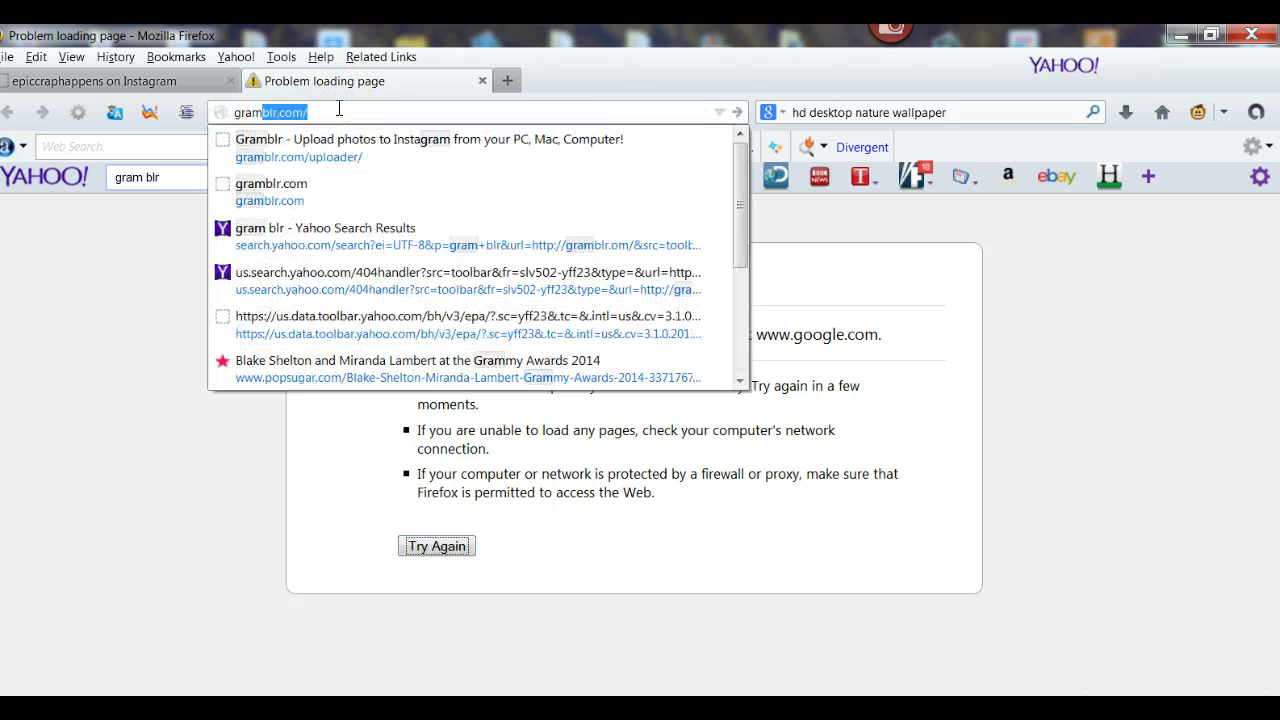
{"action": "key", "text": "Return"}
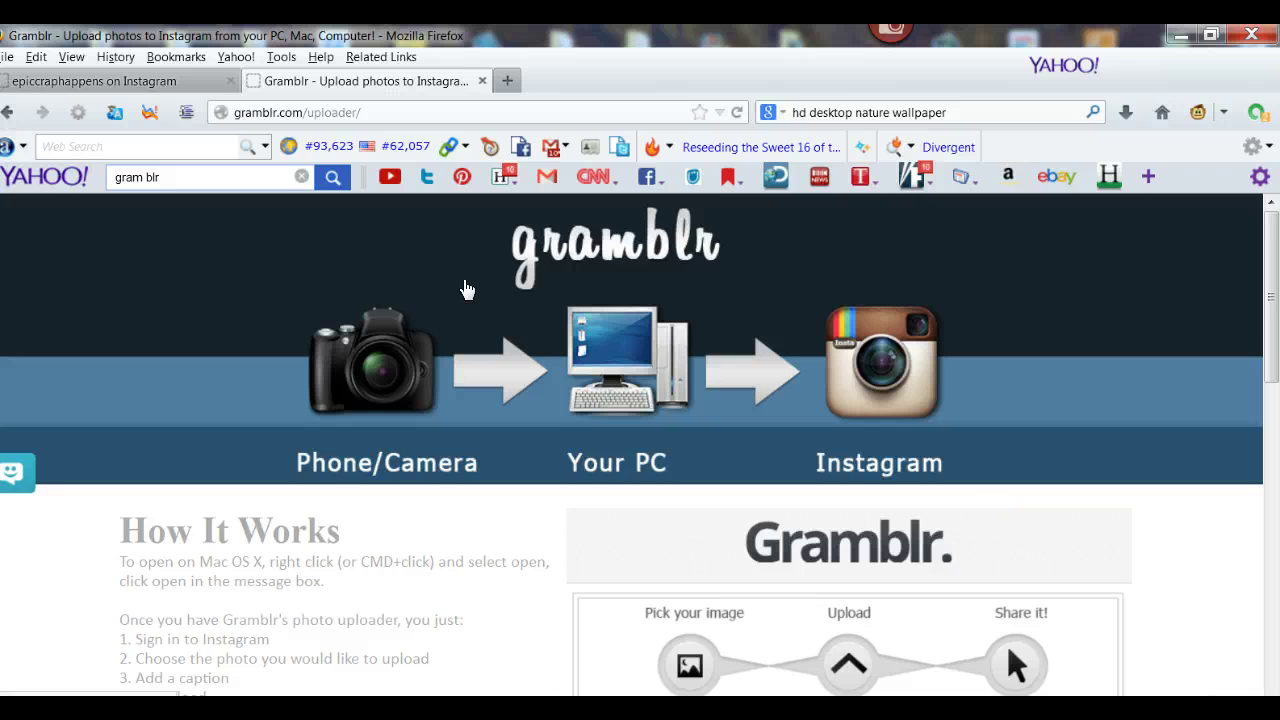
{"action": "scroll", "coordinate": [466, 289], "scroll_direction": "down", "scroll_amount": 3}
{"action": "scroll", "coordinate": [466, 290], "scroll_direction": "down", "scroll_amount": 6}
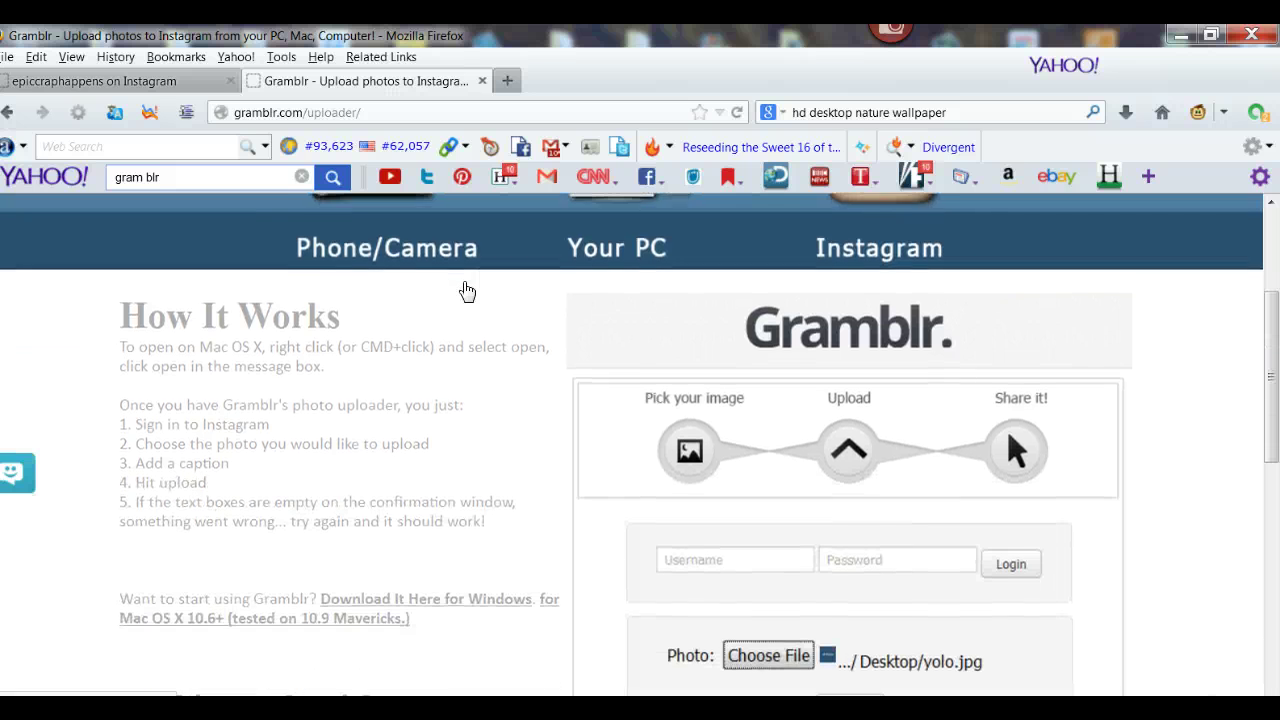
{"action": "scroll", "coordinate": [465, 283], "scroll_direction": "up", "scroll_amount": 4}
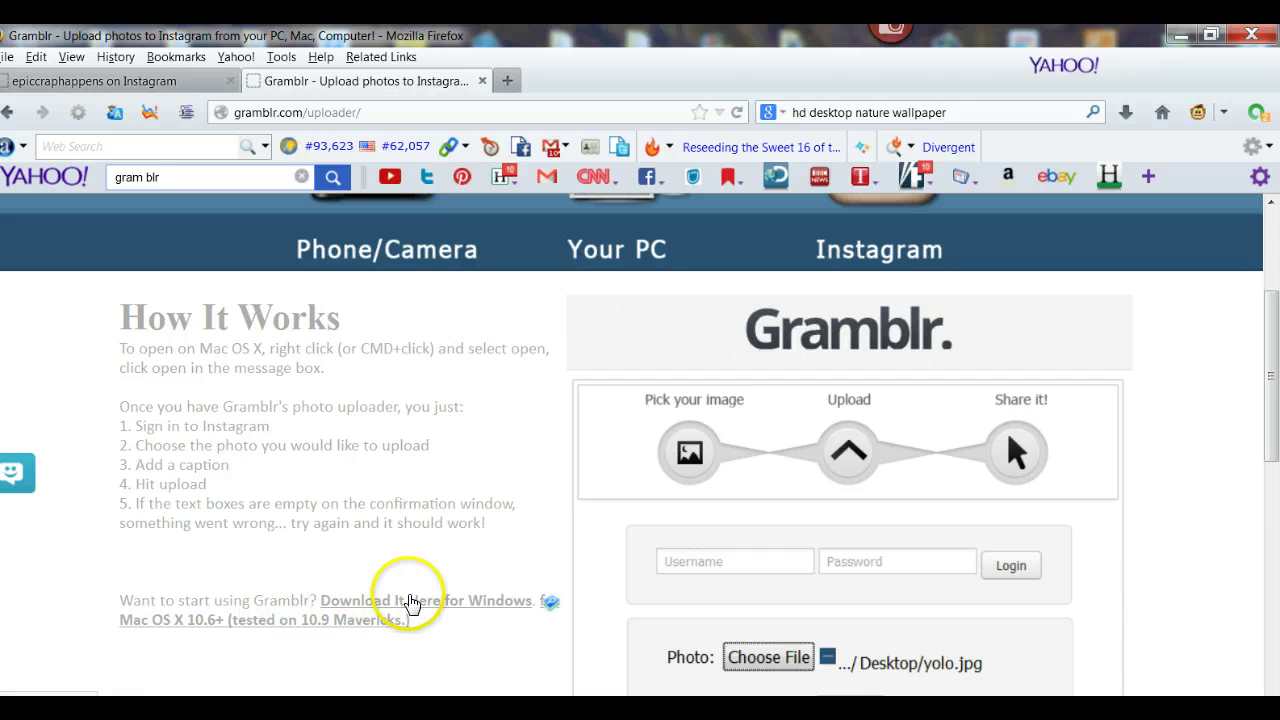
{"action": "scroll", "coordinate": [410, 603], "scroll_direction": "down", "scroll_amount": 4}
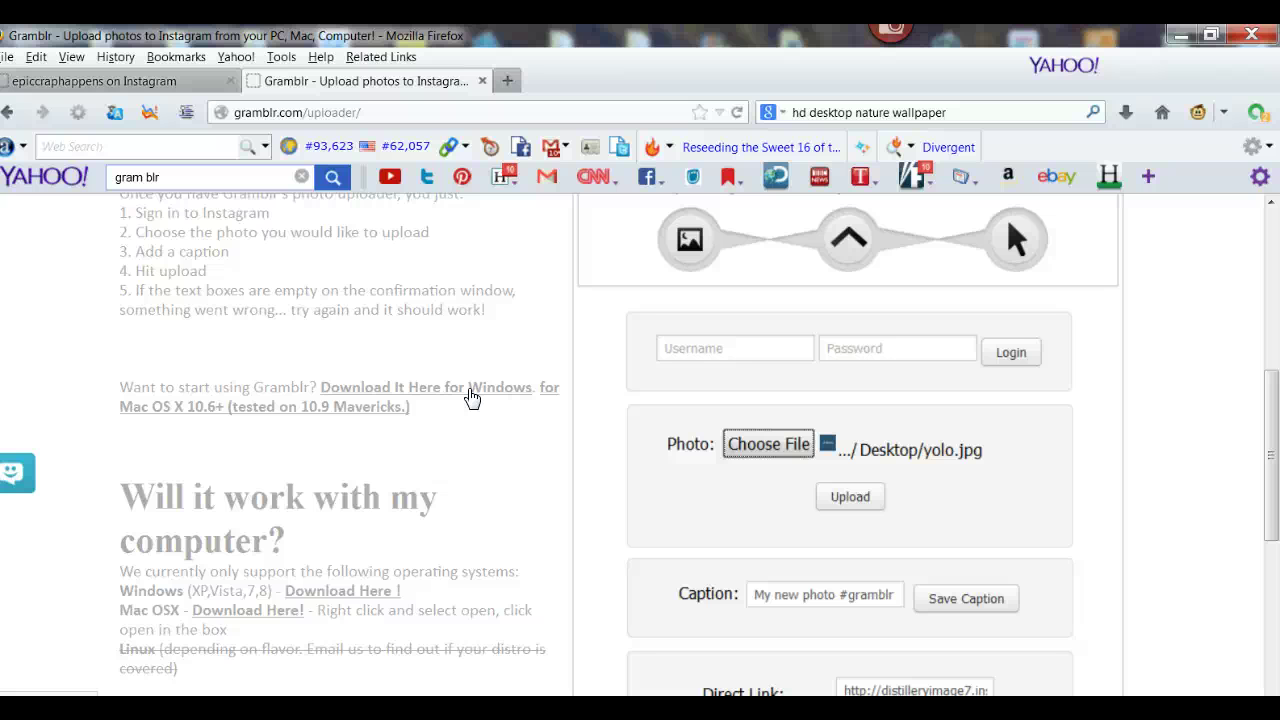
{"action": "left_click", "coordinate": [495, 424]}
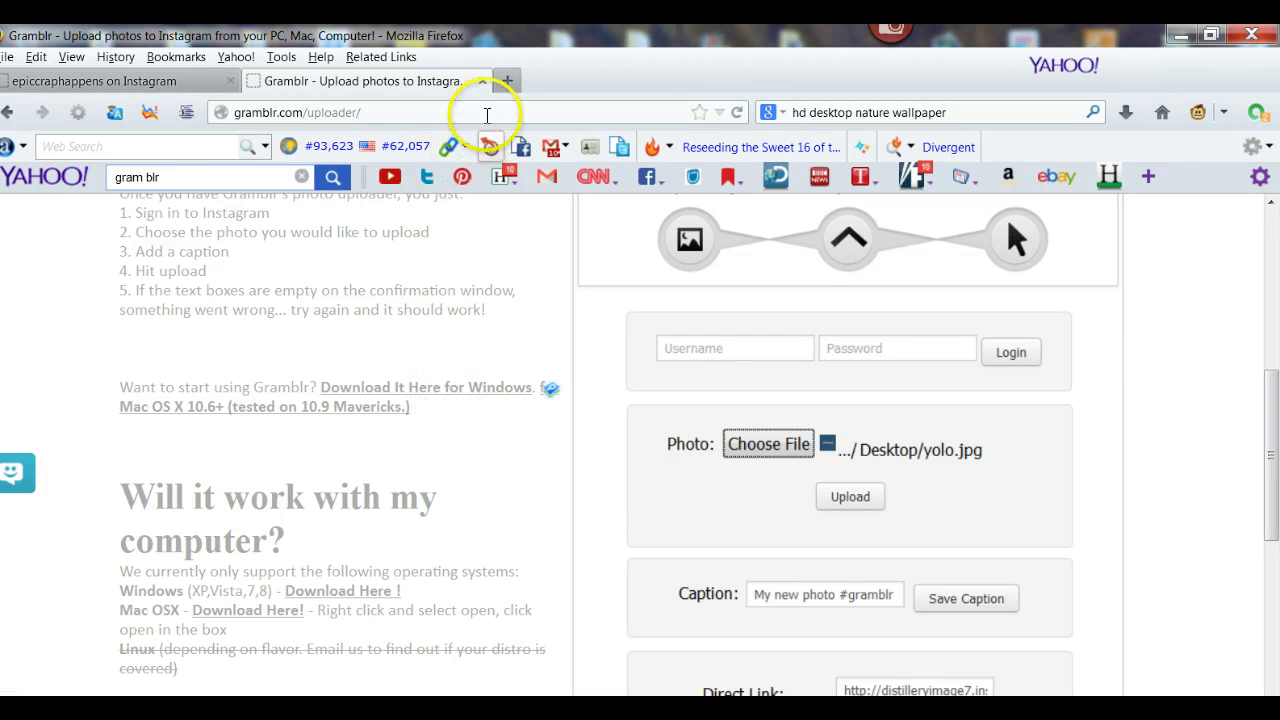
Close the Gramblr web page, minimize the browser and launch the Gramblr desktop program.
{"action": "left_click", "coordinate": [481, 81]}
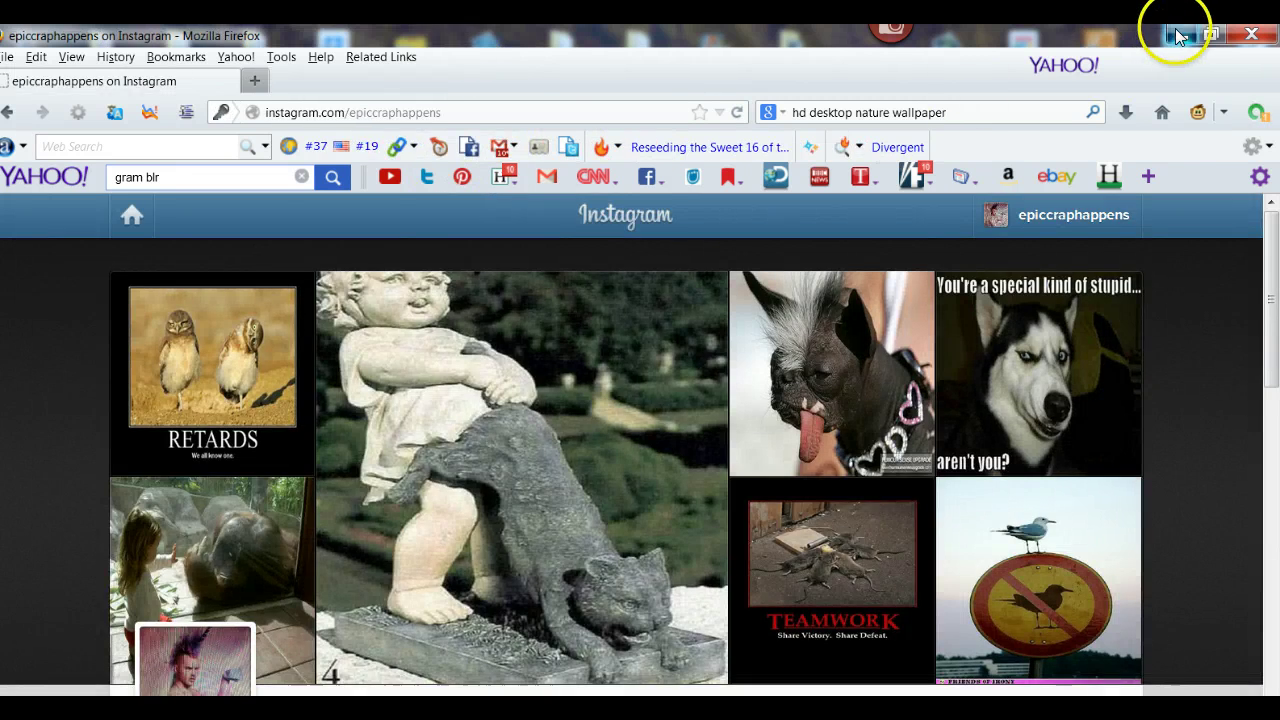
{"action": "left_click", "coordinate": [1180, 35]}
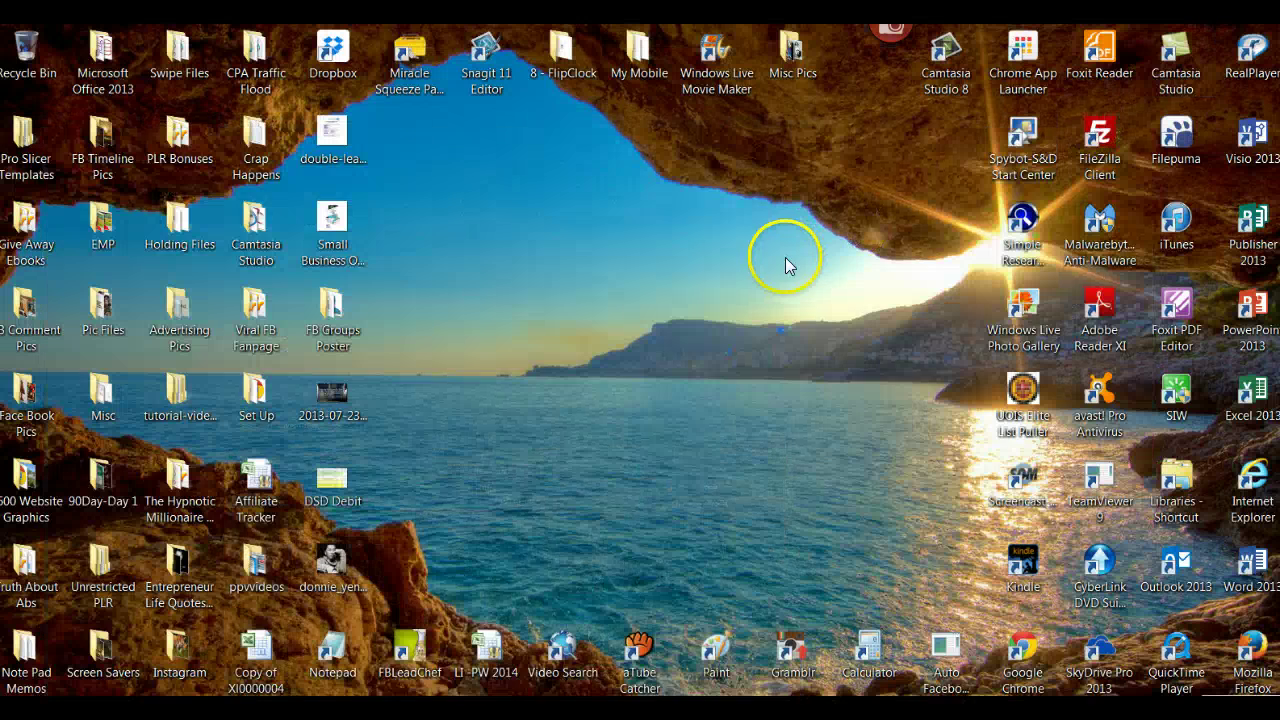
{"action": "double_click", "coordinate": [795, 655]}
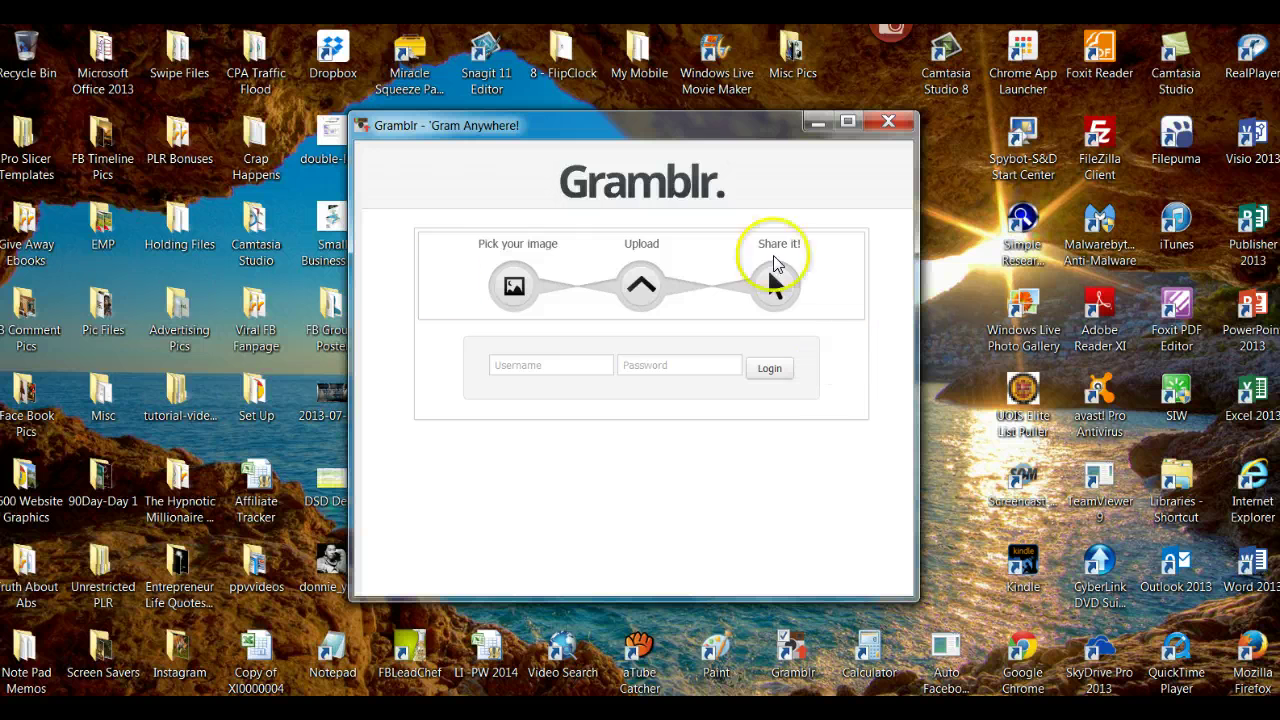
Log in to Gramblr with the Instagram account's username and password.
{"action": "left_click", "coordinate": [515, 367]}
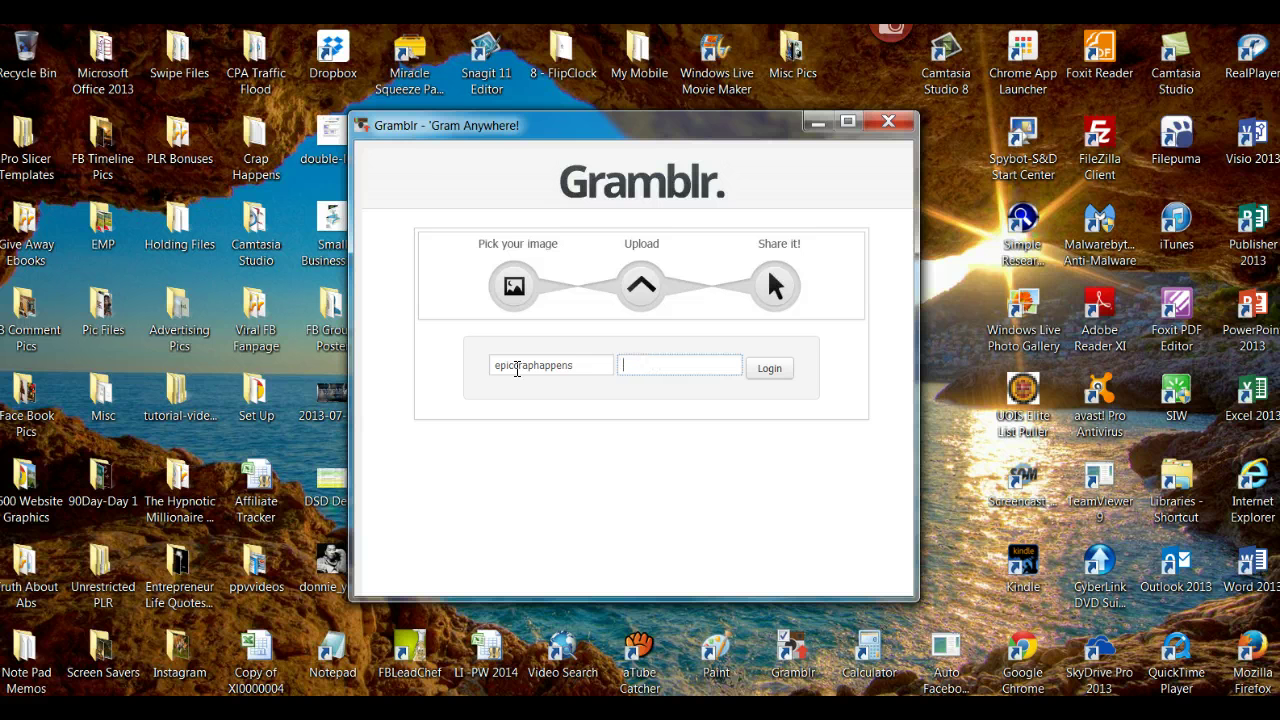
{"action": "type", "text": "••••••"}
{"action": "left_click", "coordinate": [697, 410]}
{"action": "left_click", "coordinate": [765, 372]}
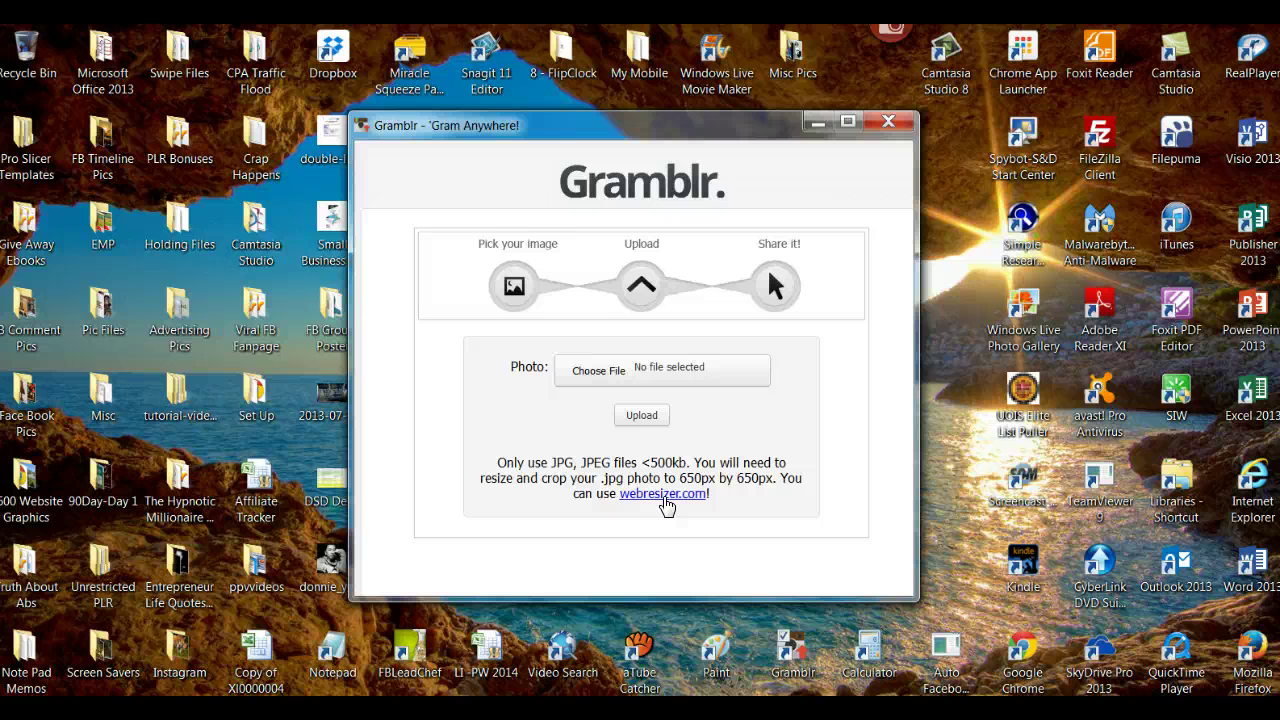
Minimize Gramblr and open the Animal Crap folder inside the Crap Happens desktop folder.
{"action": "left_click", "coordinate": [816, 127]}
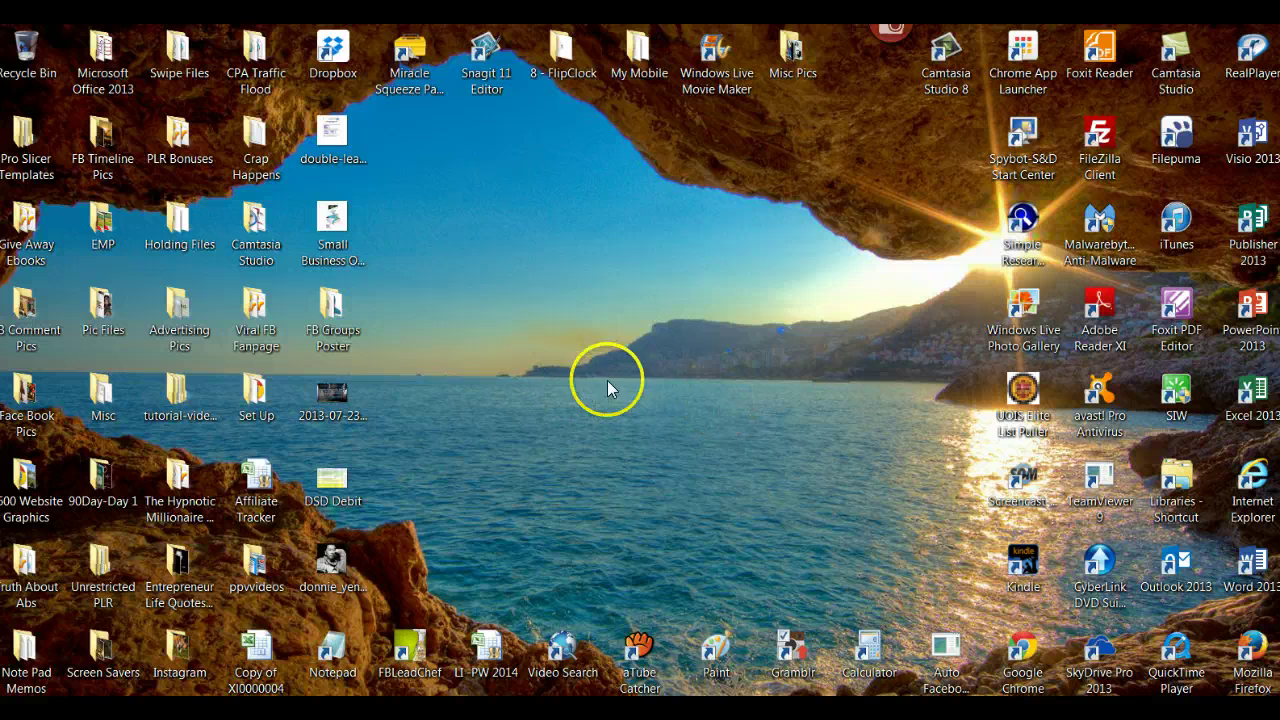
{"action": "double_click", "coordinate": [260, 152]}
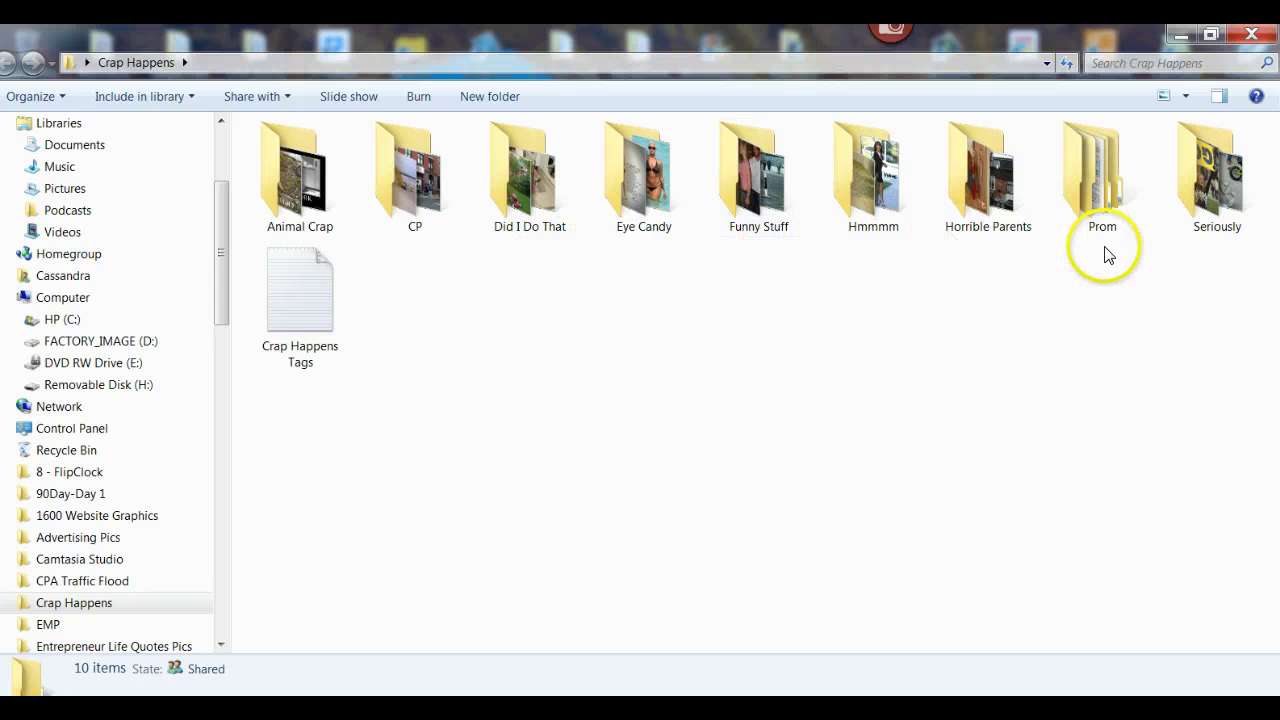
{"action": "double_click", "coordinate": [289, 205]}
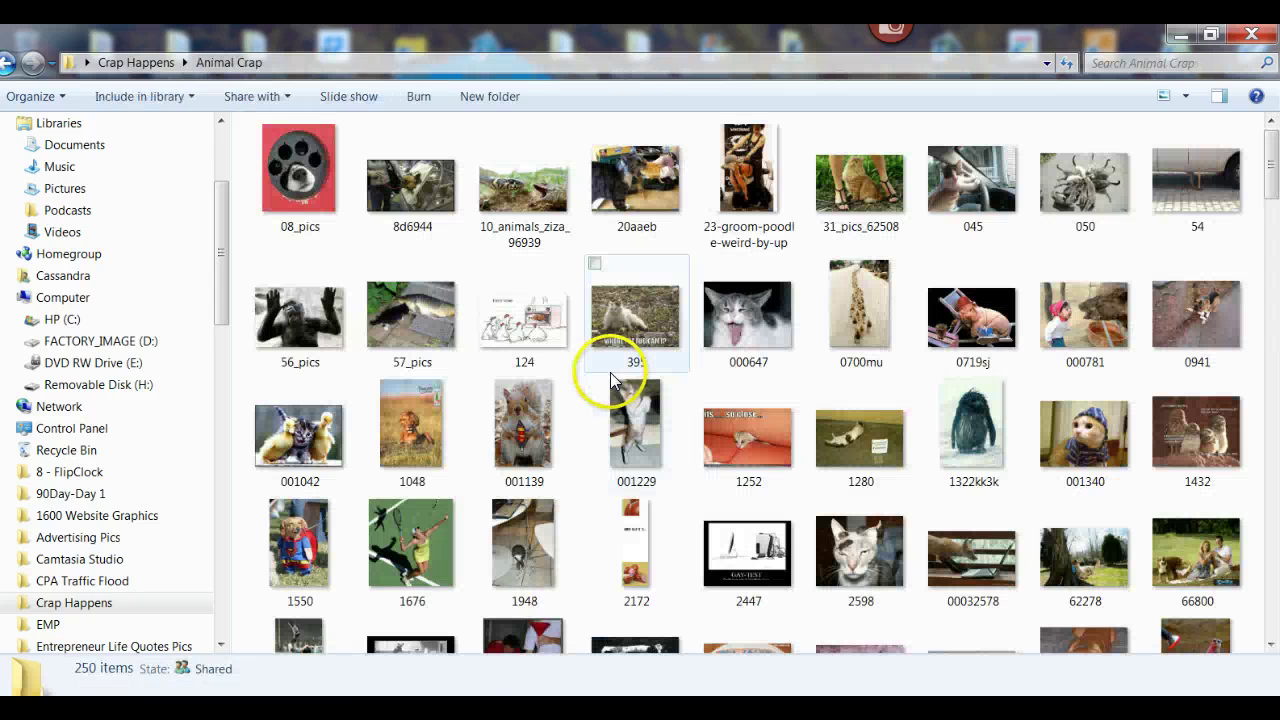
{"action": "left_click_drag", "start_coordinate": [1270, 165], "coordinate": [1271, 271]}
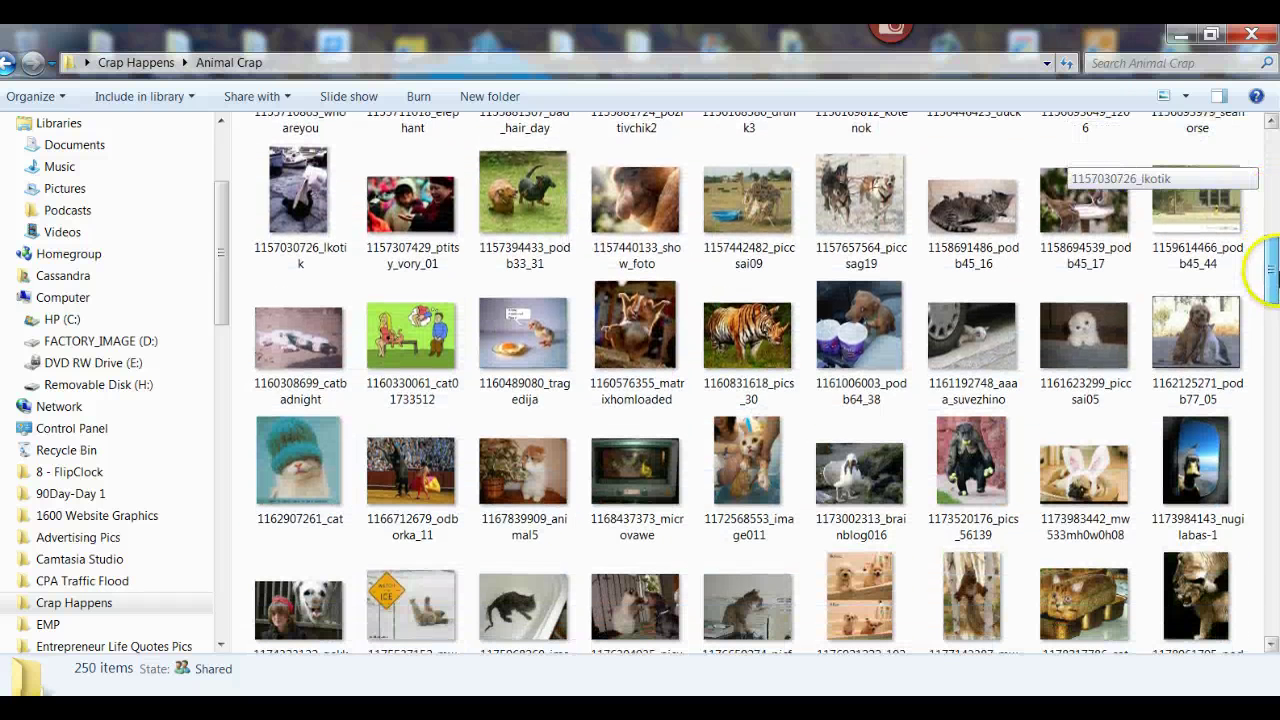
{"action": "right_click", "coordinate": [746, 335]}
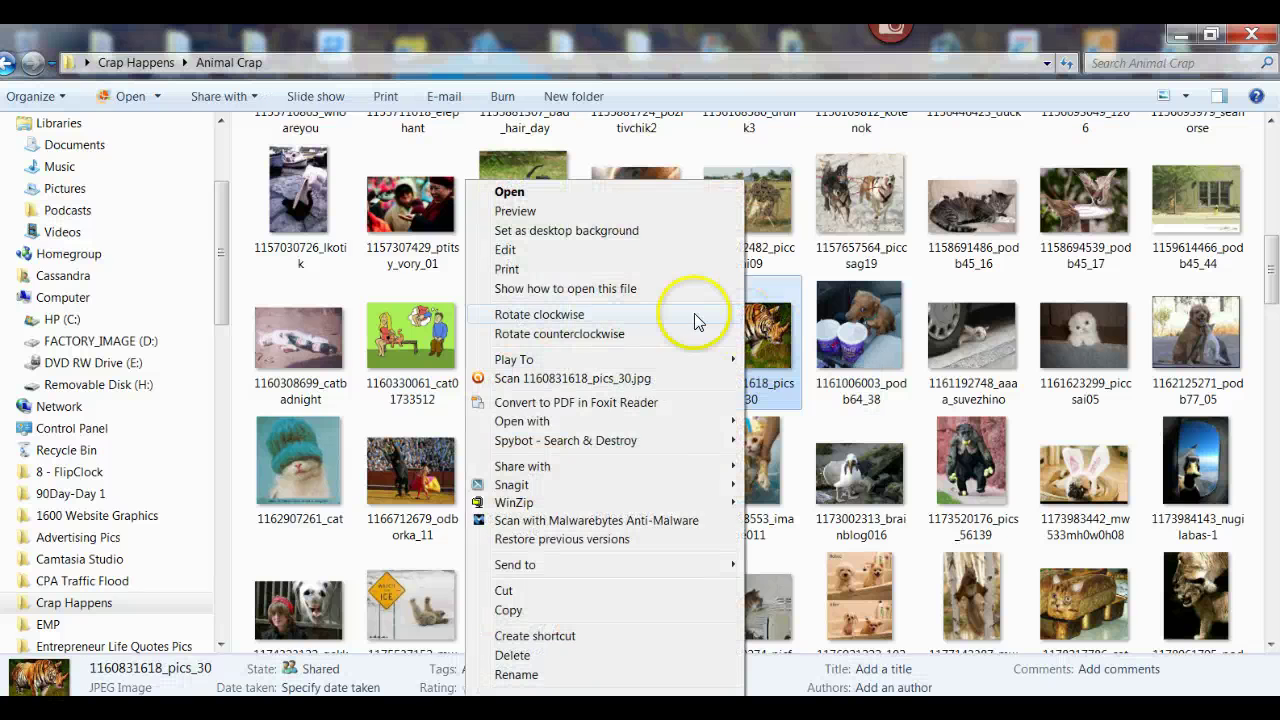
{"action": "mouse_move", "coordinate": [548, 428]}
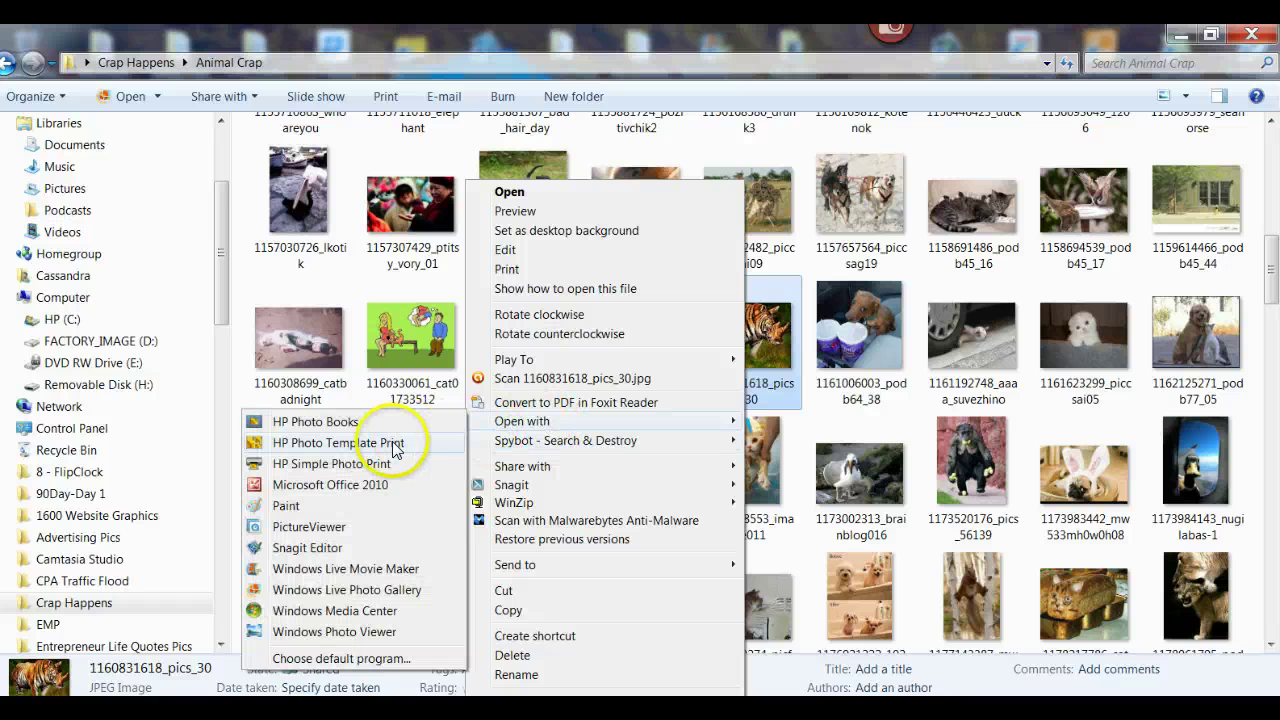
{"action": "left_click", "coordinate": [314, 511]}
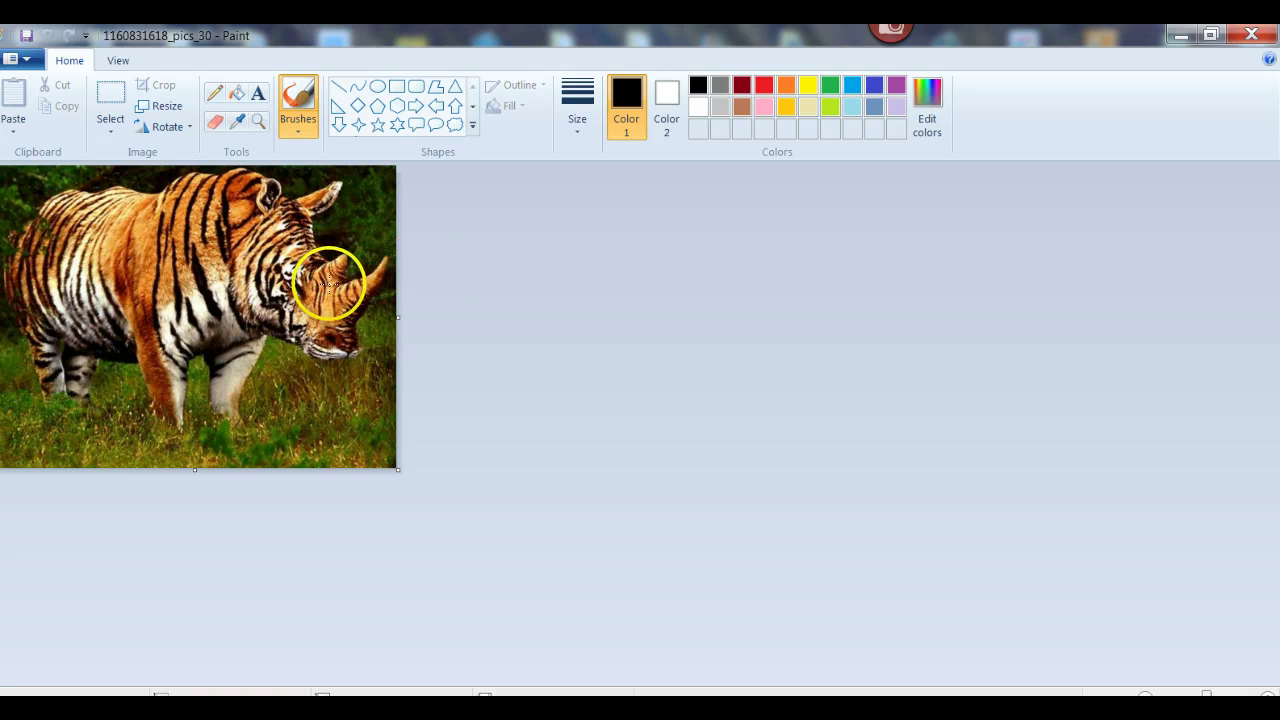
Resize the image to 650 by 650 pixels without maintaining the aspect ratio.
{"action": "left_click", "coordinate": [160, 107]}
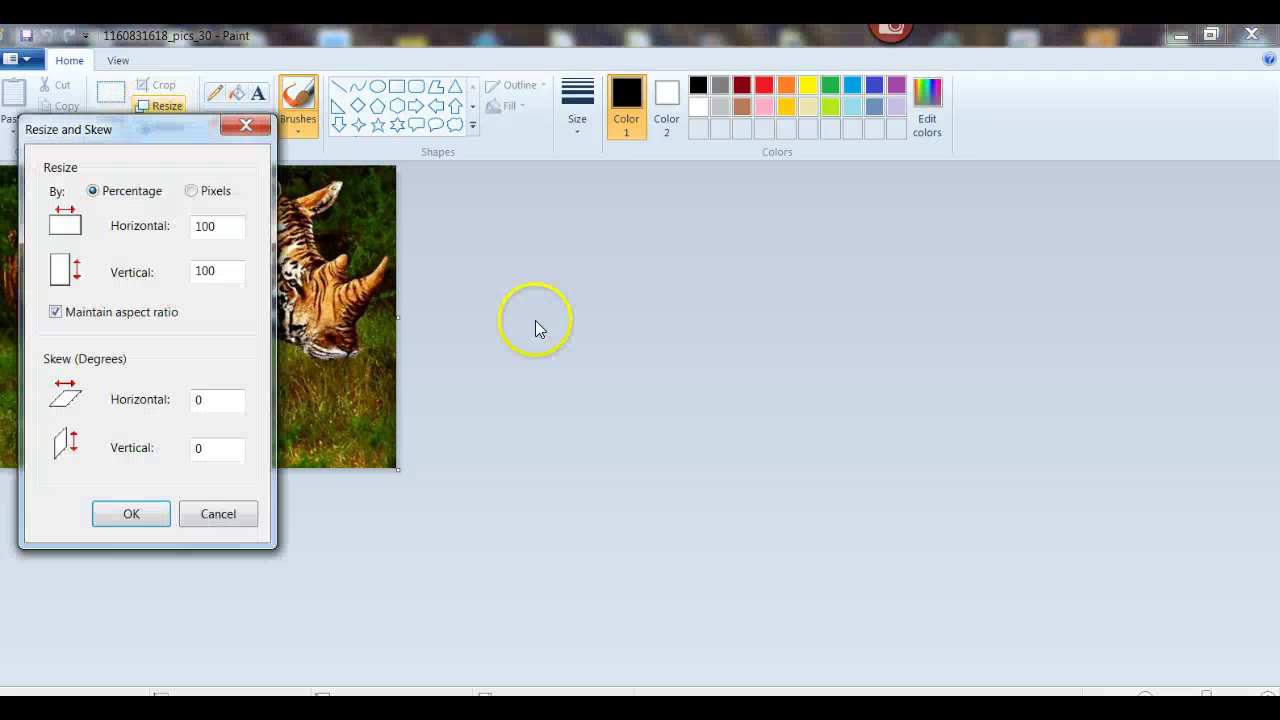
{"action": "left_click", "coordinate": [191, 190]}
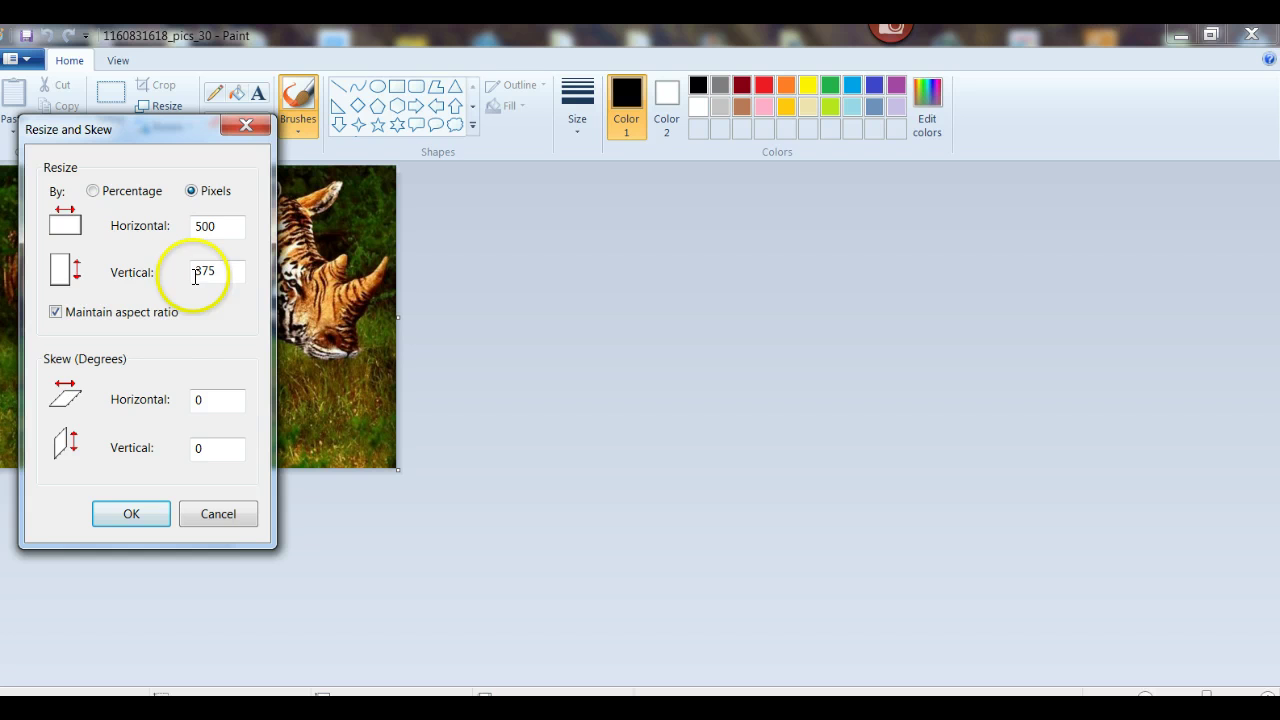
{"action": "left_click", "coordinate": [56, 313]}
{"action": "left_click_drag", "start_coordinate": [222, 226], "coordinate": [183, 228]}
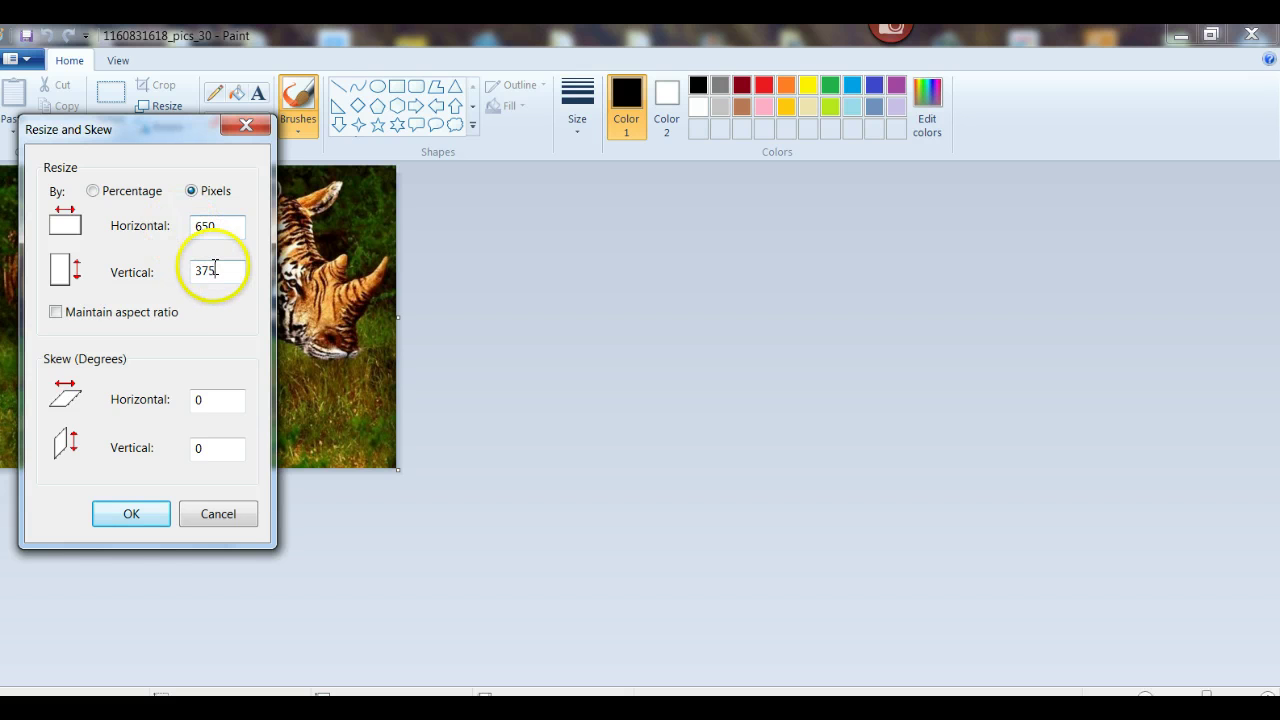
{"action": "left_click_drag", "start_coordinate": [222, 271], "coordinate": [177, 270]}
{"action": "type", "text": "650"}
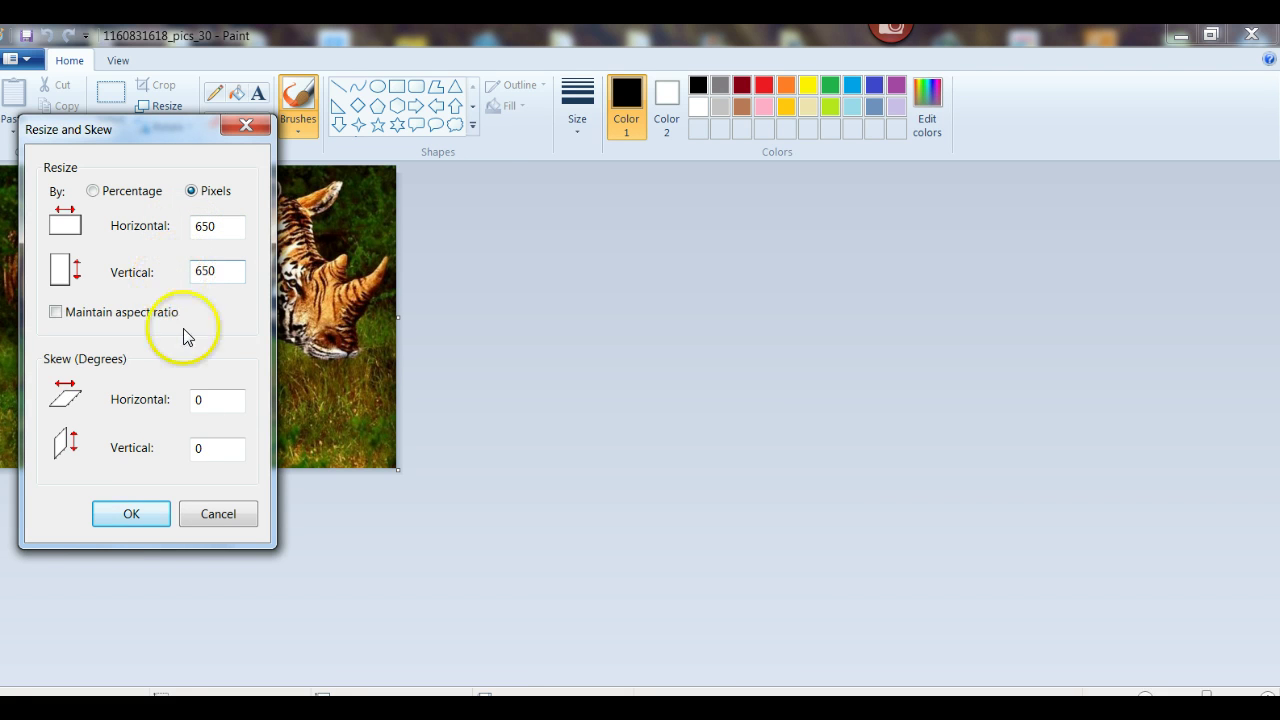
{"action": "left_click", "coordinate": [130, 515]}
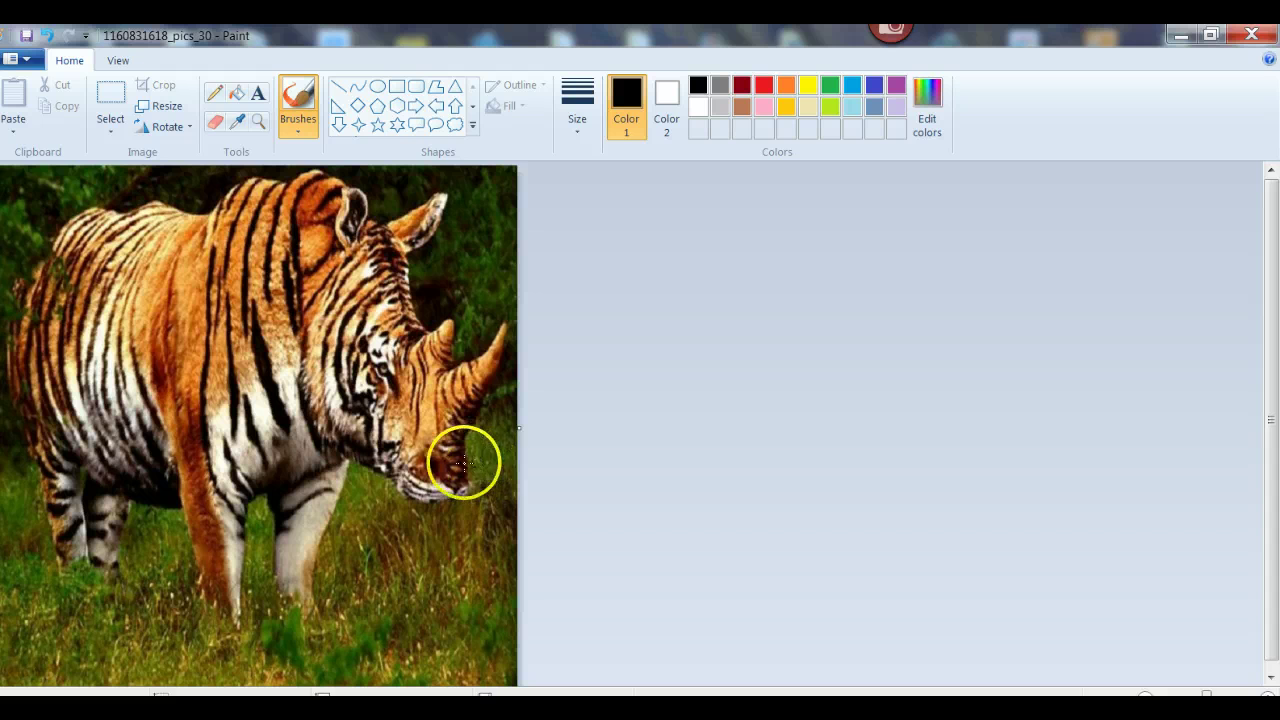
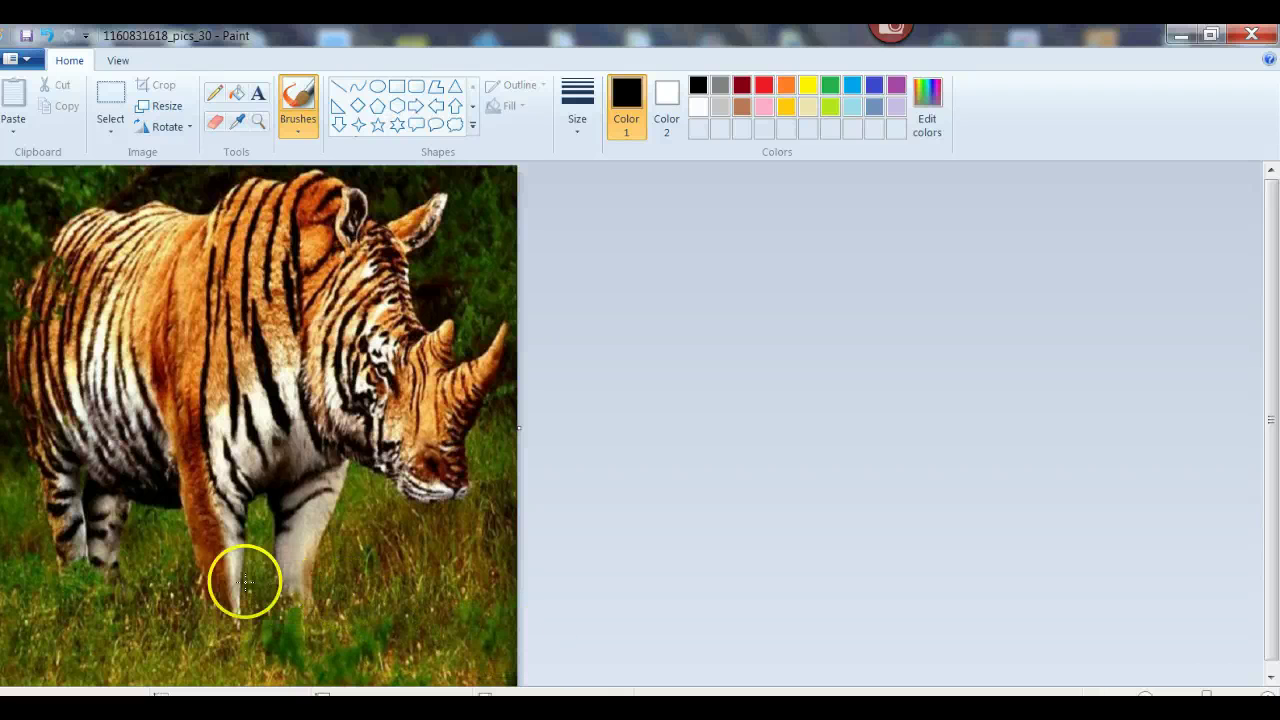
Add the bold white Arial Black text "Shhh....I'm a Tiger!" across the grass below the rhino, on a transparent background.
{"action": "left_click", "coordinate": [635, 115]}
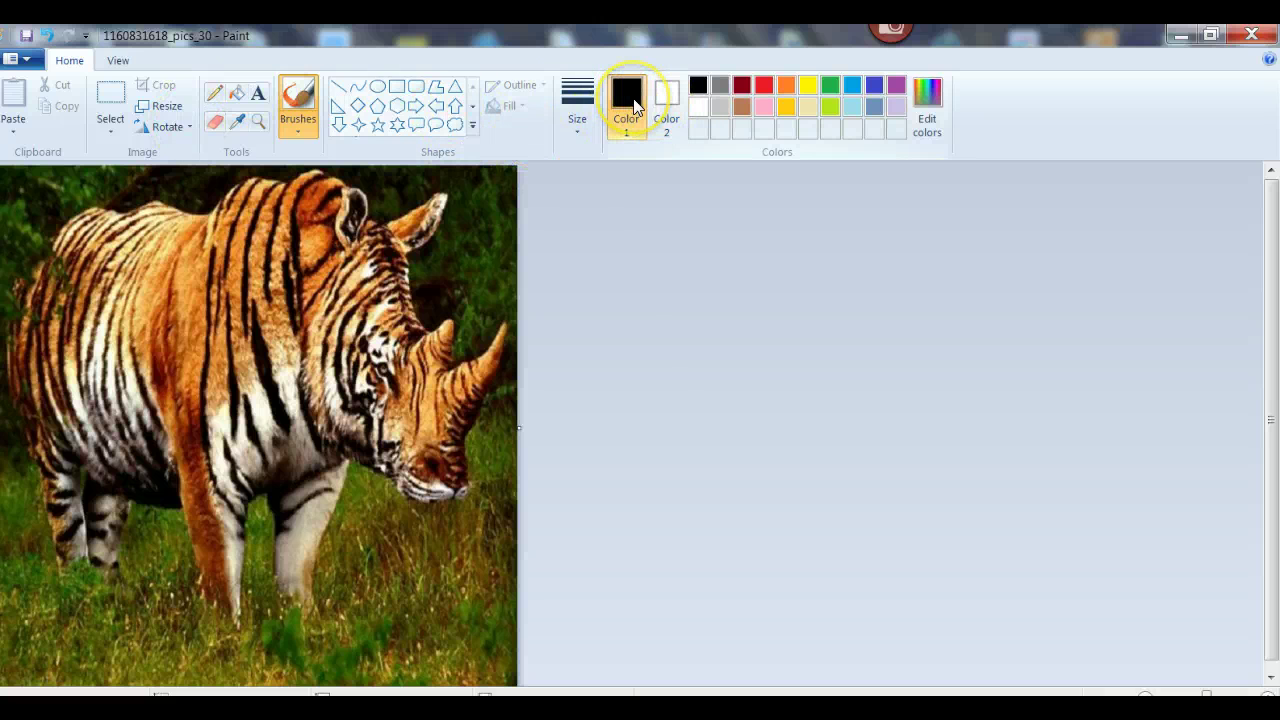
{"action": "left_click", "coordinate": [698, 106]}
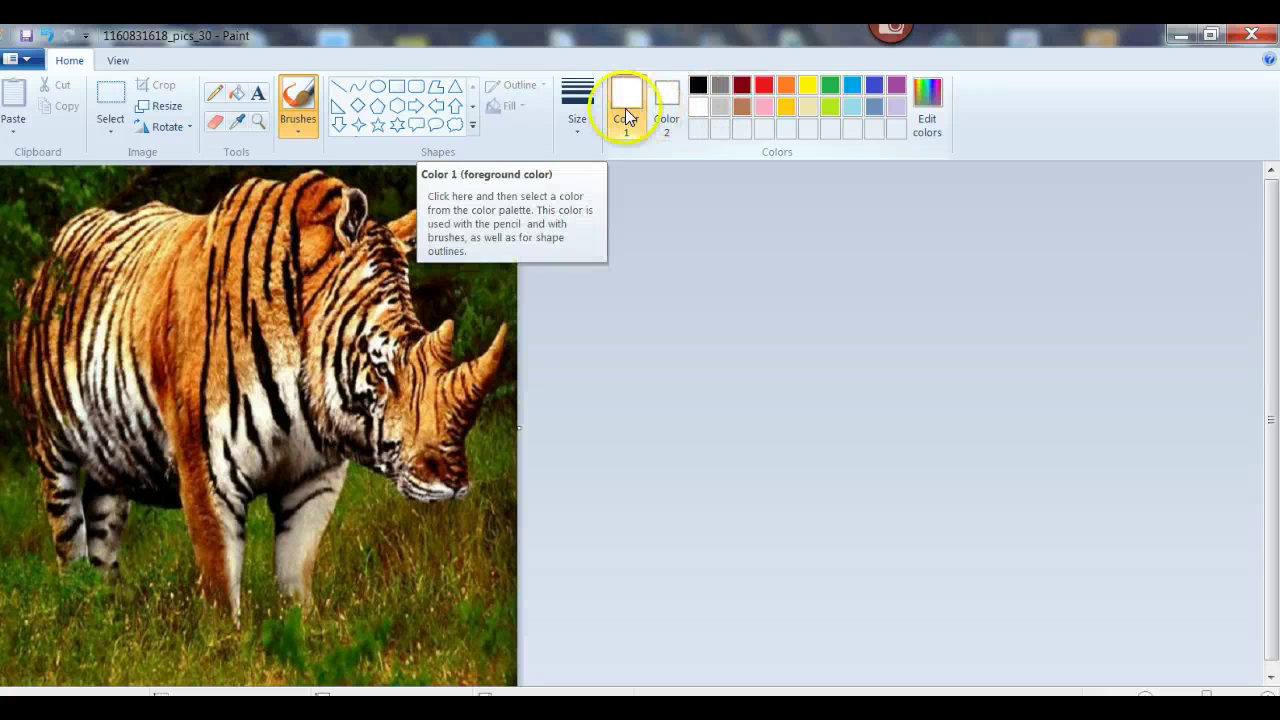
{"action": "left_click", "coordinate": [259, 96]}
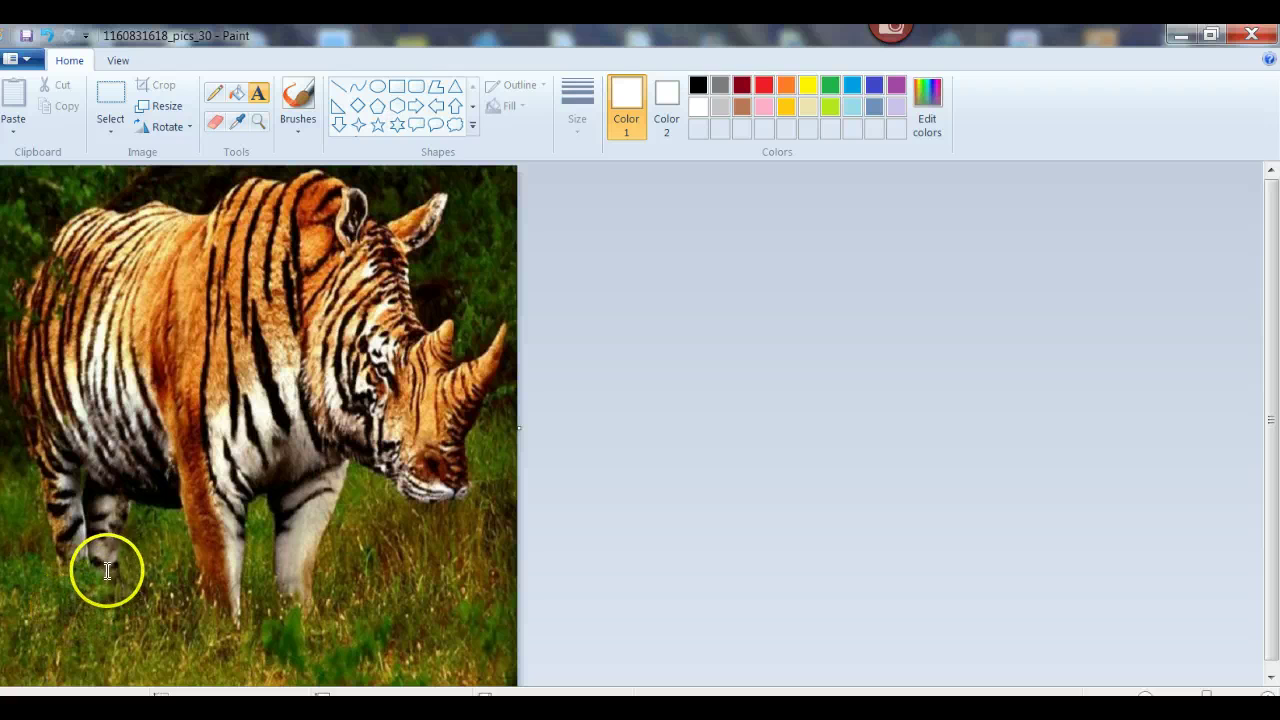
{"action": "left_click", "coordinate": [27, 606]}
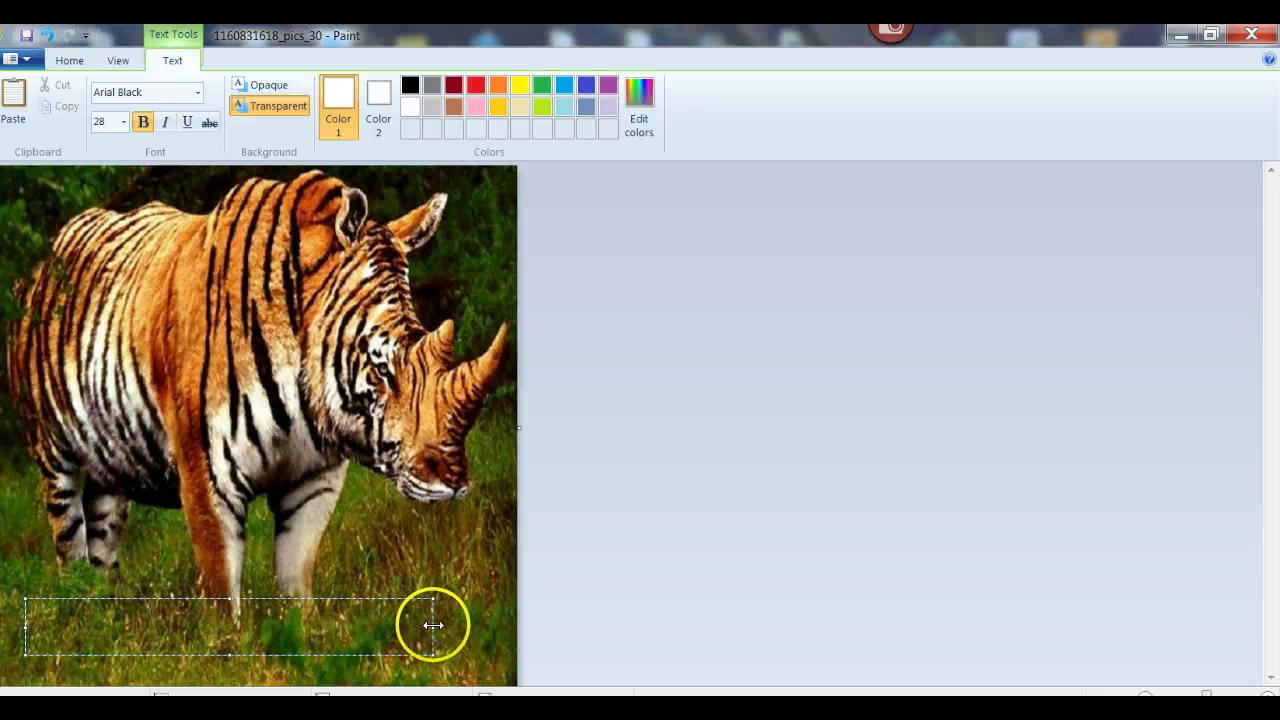
{"action": "left_click_drag", "start_coordinate": [439, 622], "coordinate": [486, 621]}
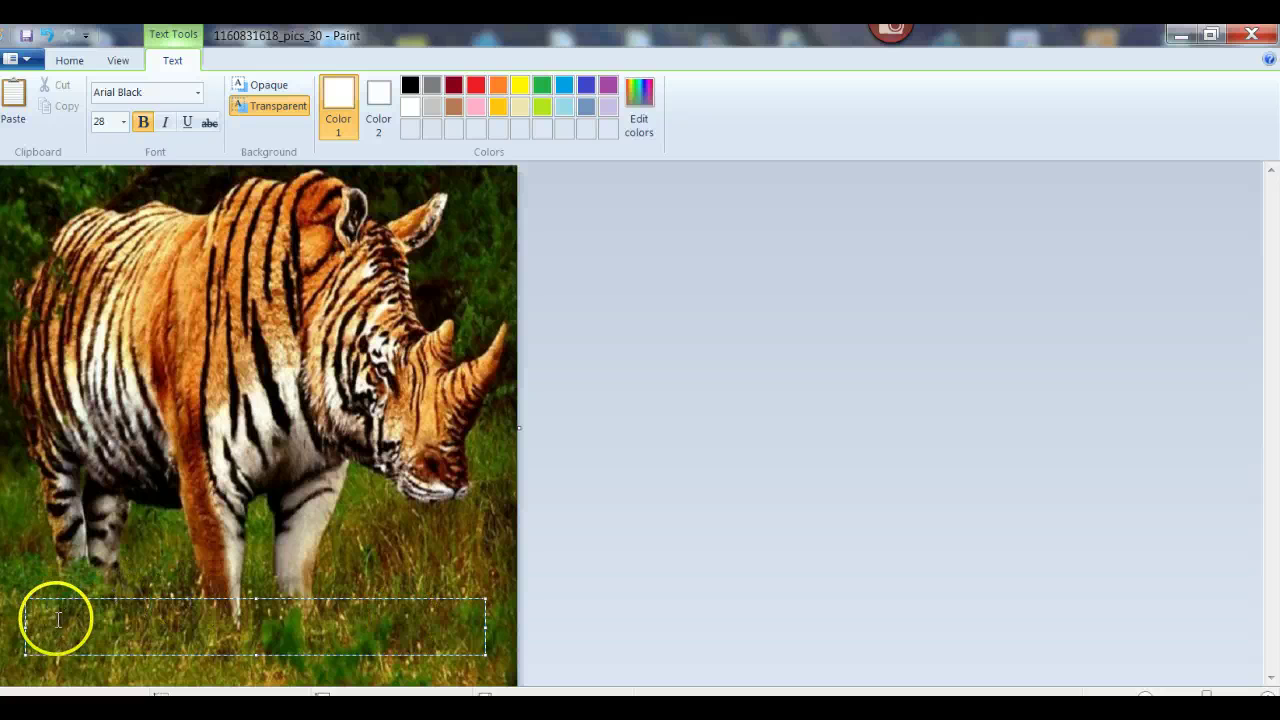
{"action": "type", "text": "S"}
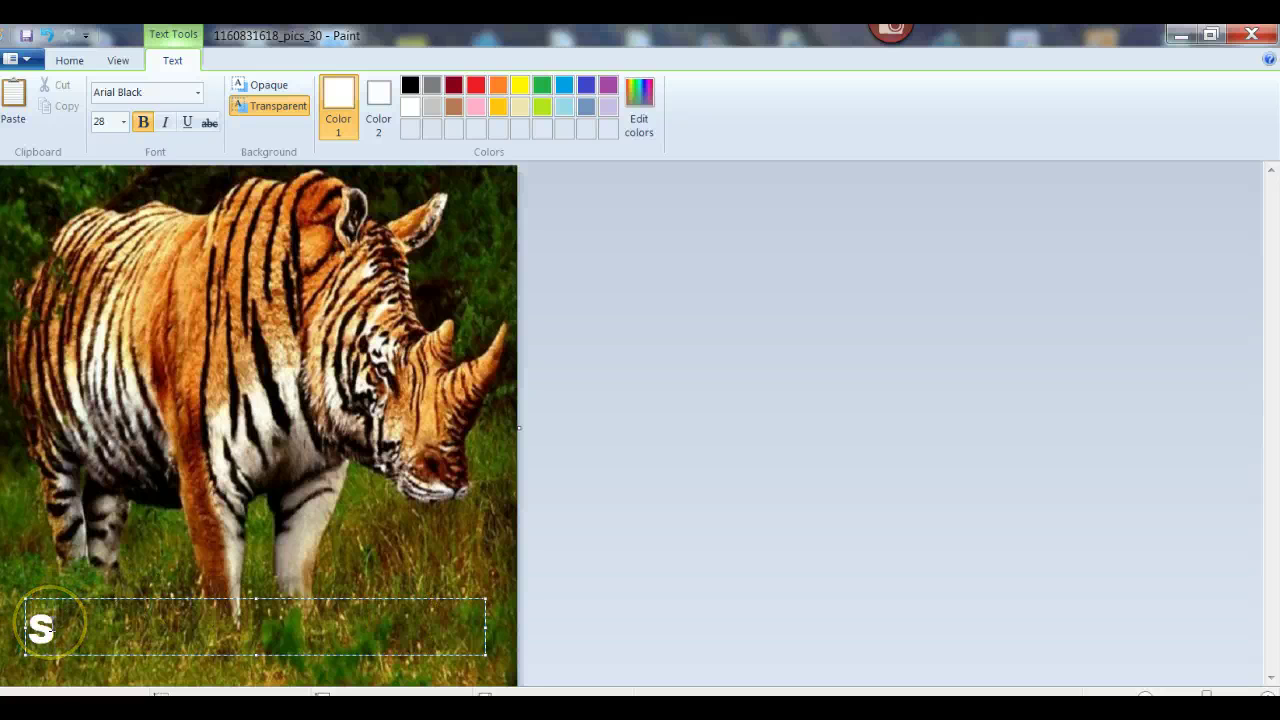
{"action": "type", "text": "hhh....I"}
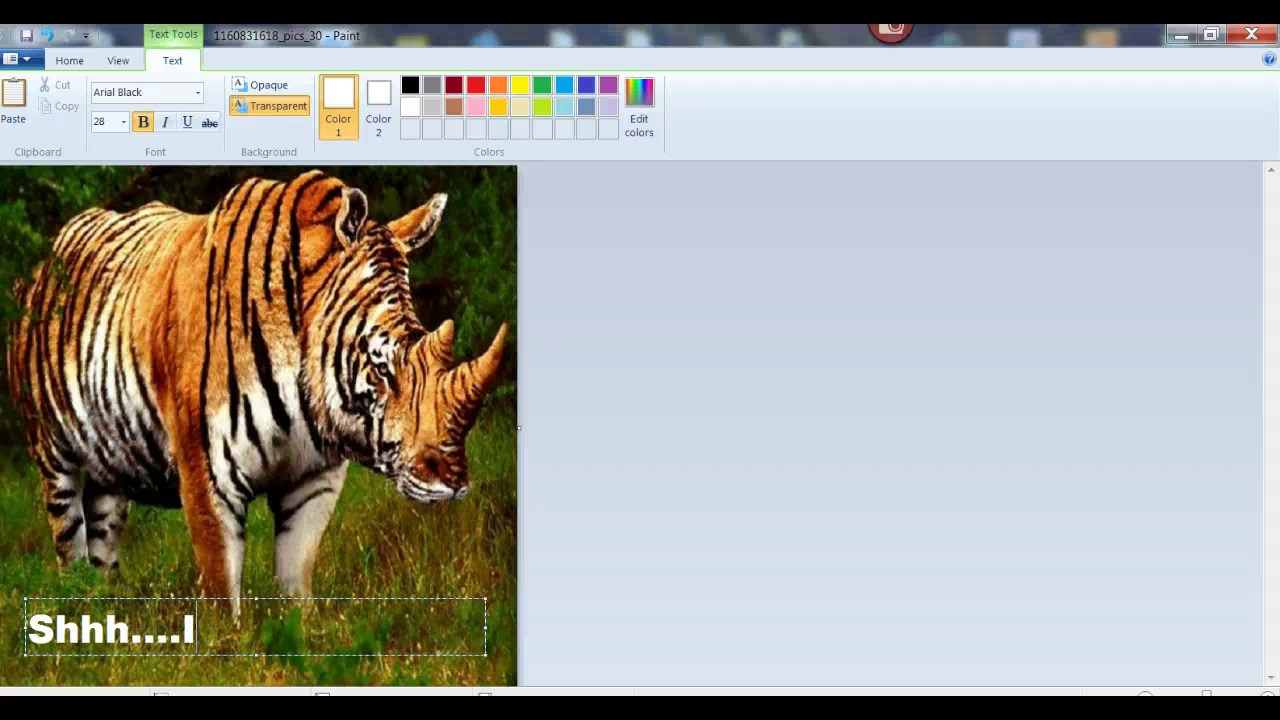
{"action": "type", "text": "'m a"}
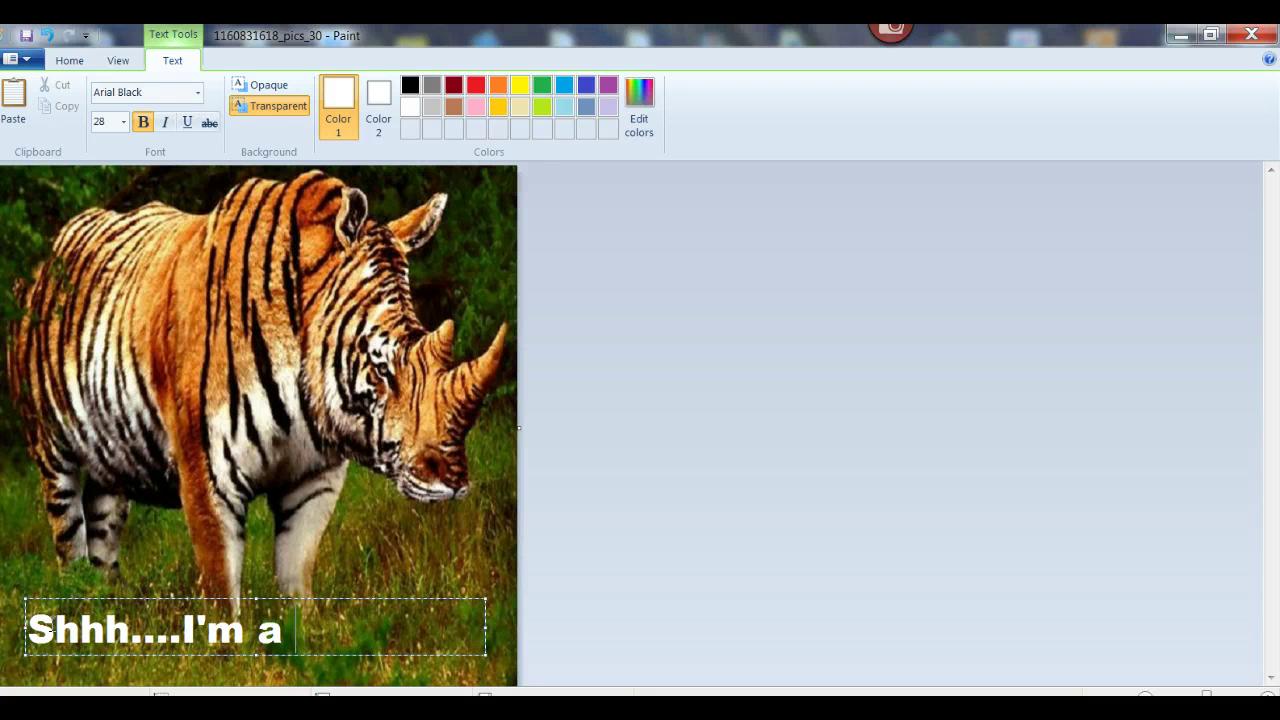
{"action": "type", "text": " Tiger!"}
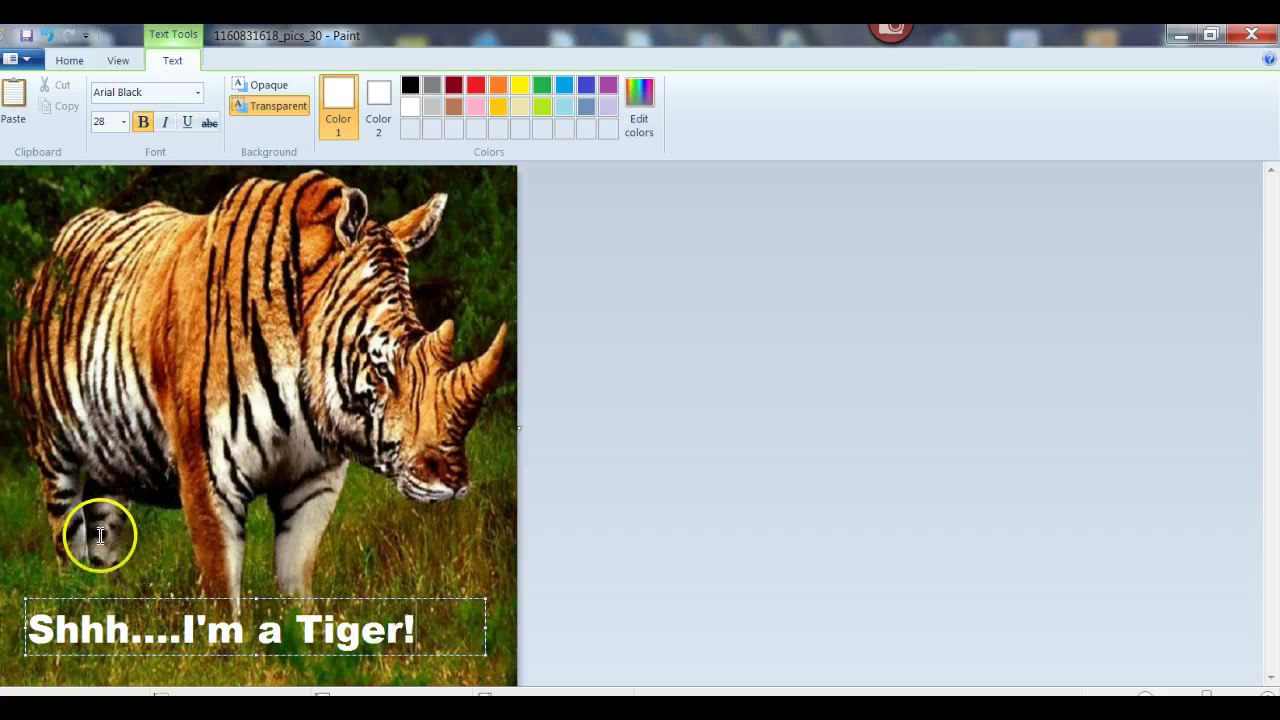
{"action": "left_click", "coordinate": [403, 557]}
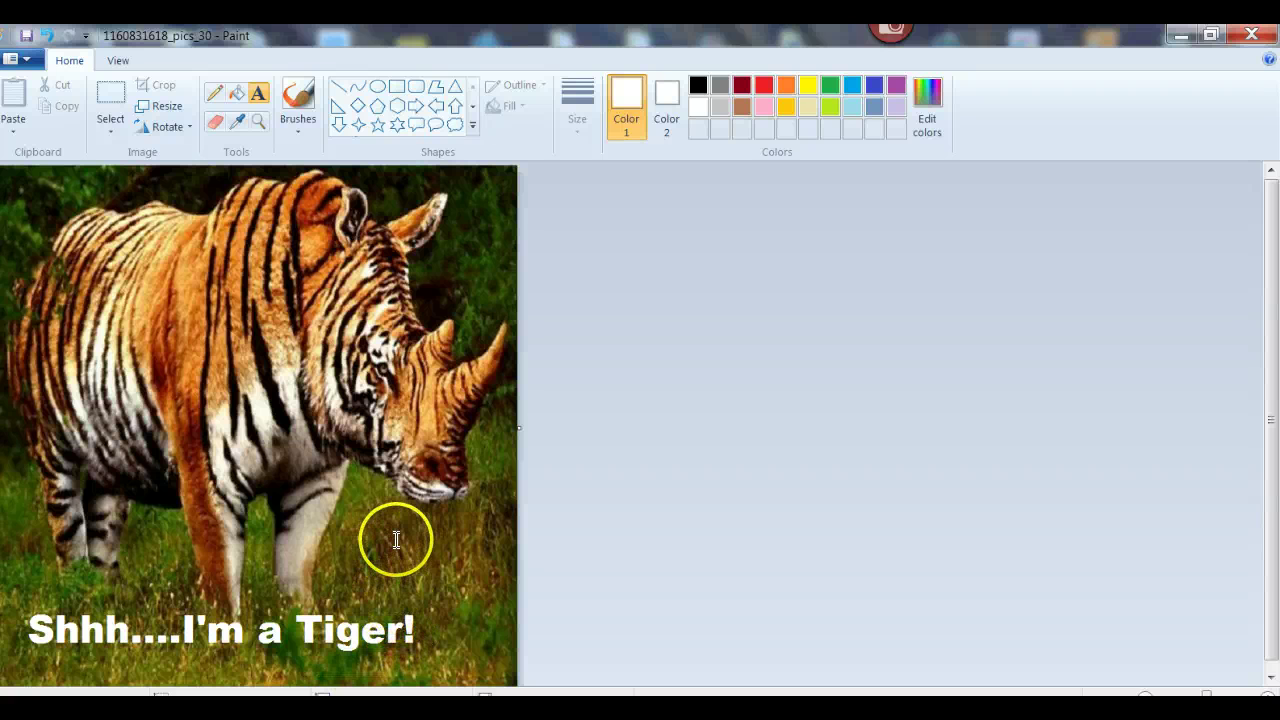
{"action": "left_click", "coordinate": [295, 122]}
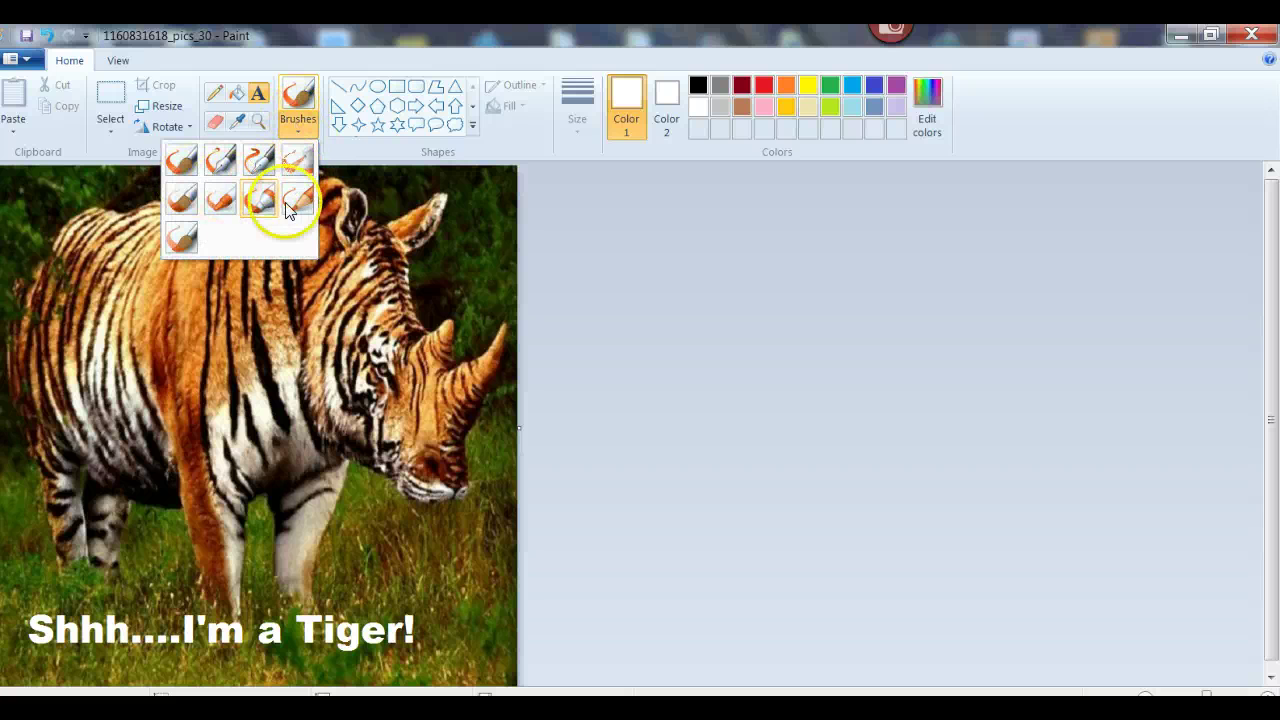
{"action": "left_click", "coordinate": [237, 92]}
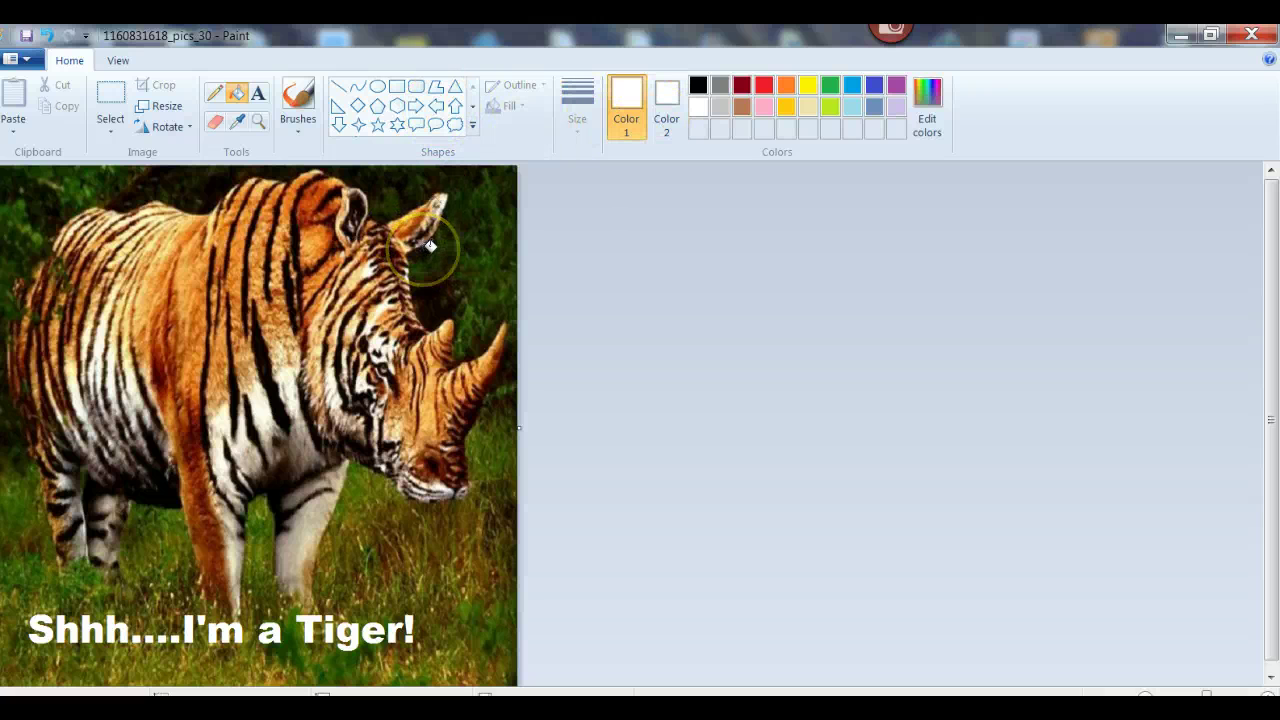
{"action": "left_click", "coordinate": [259, 92]}
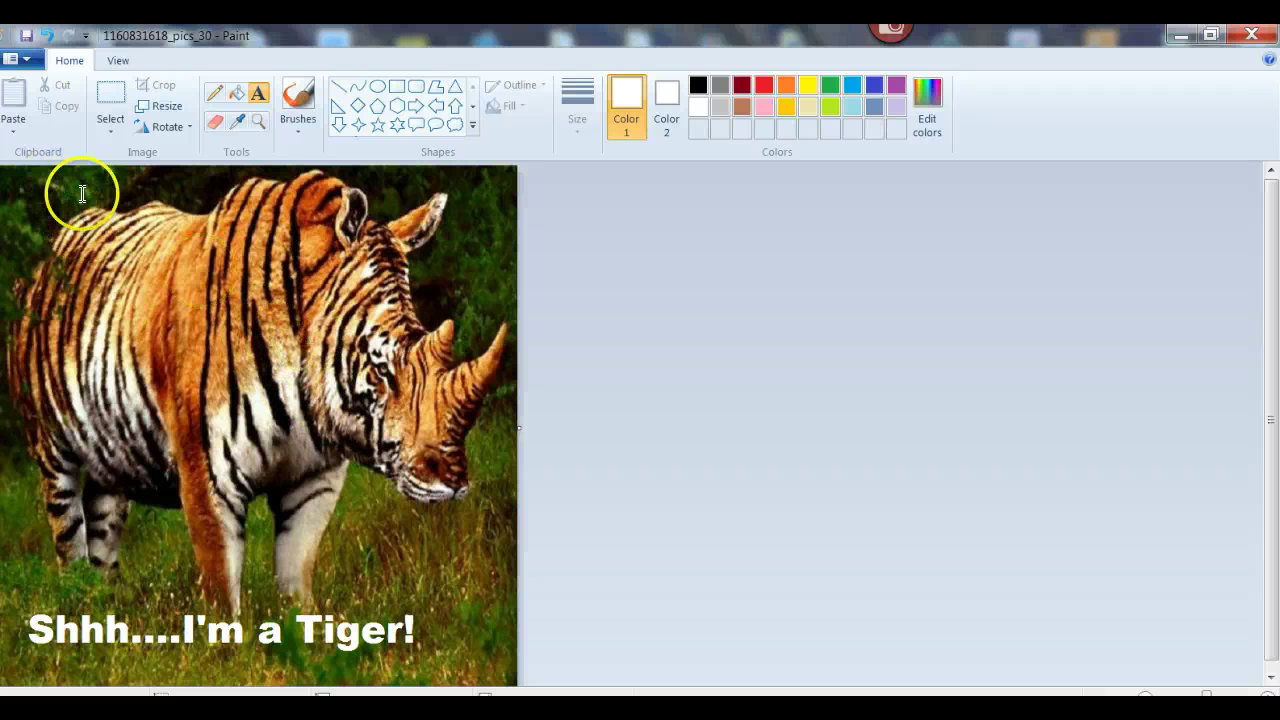
{"action": "left_click", "coordinate": [28, 64]}
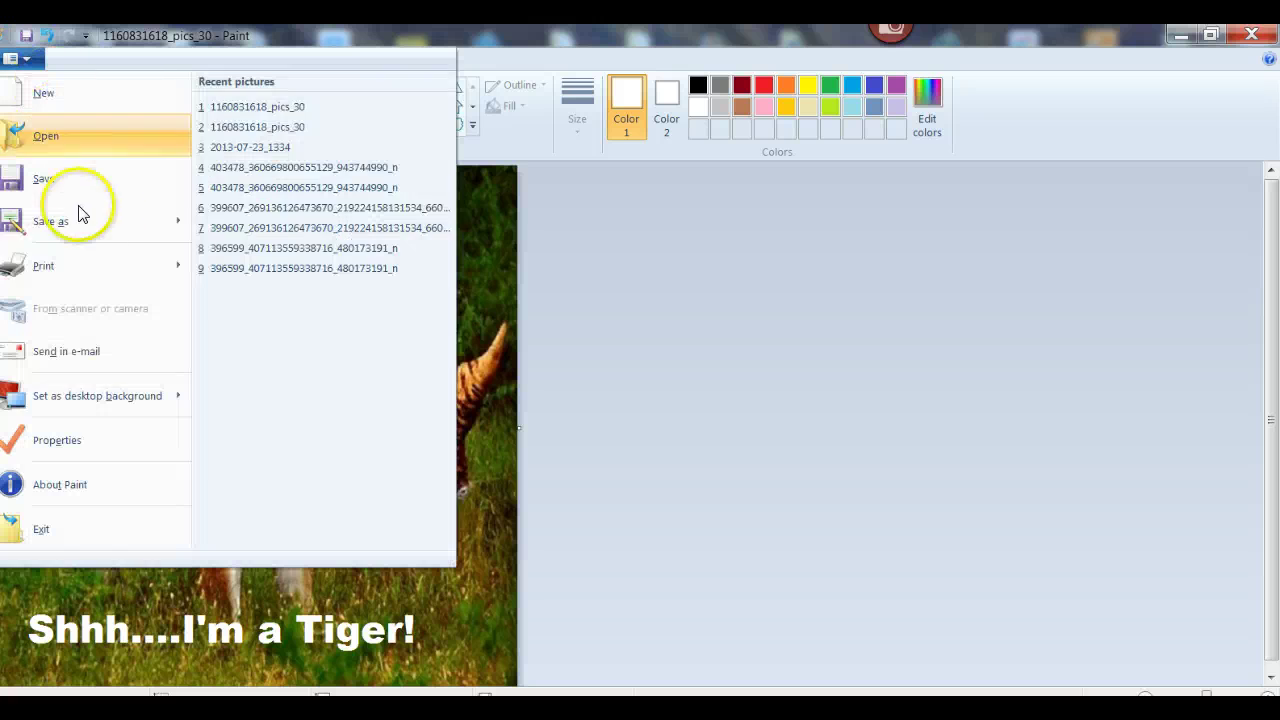
{"action": "mouse_move", "coordinate": [57, 224]}
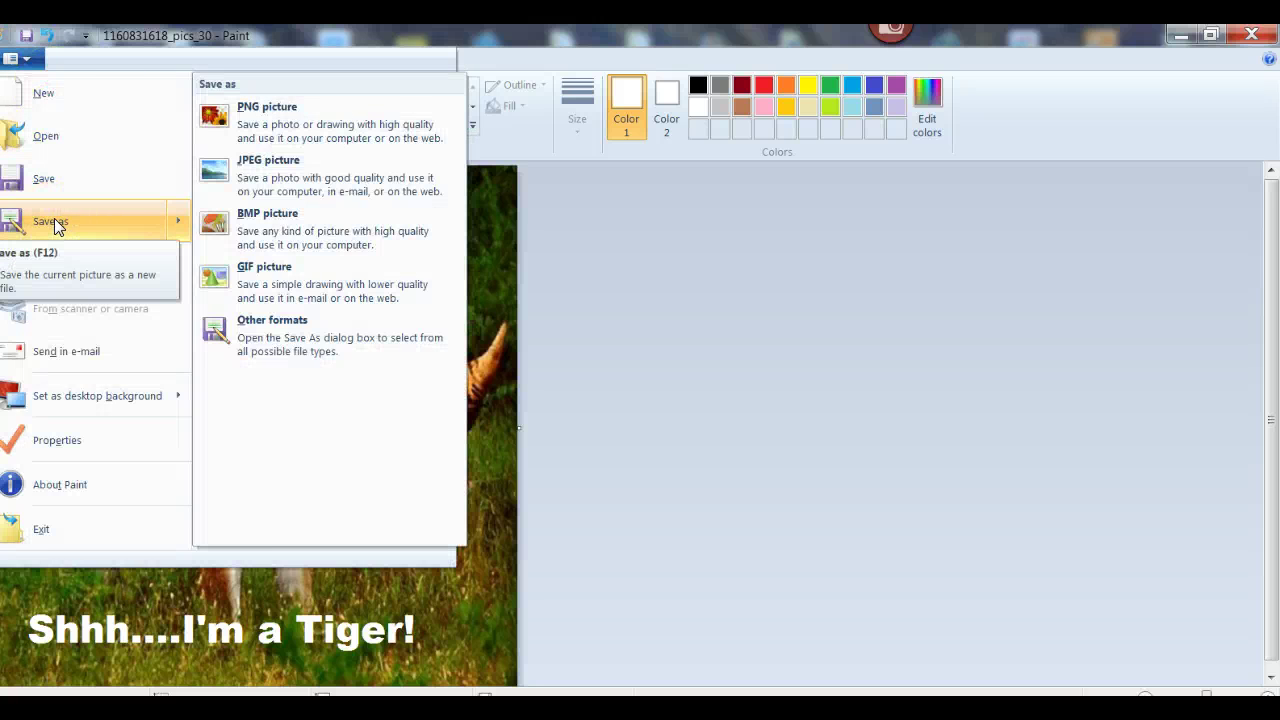
{"action": "left_click", "coordinate": [54, 221]}
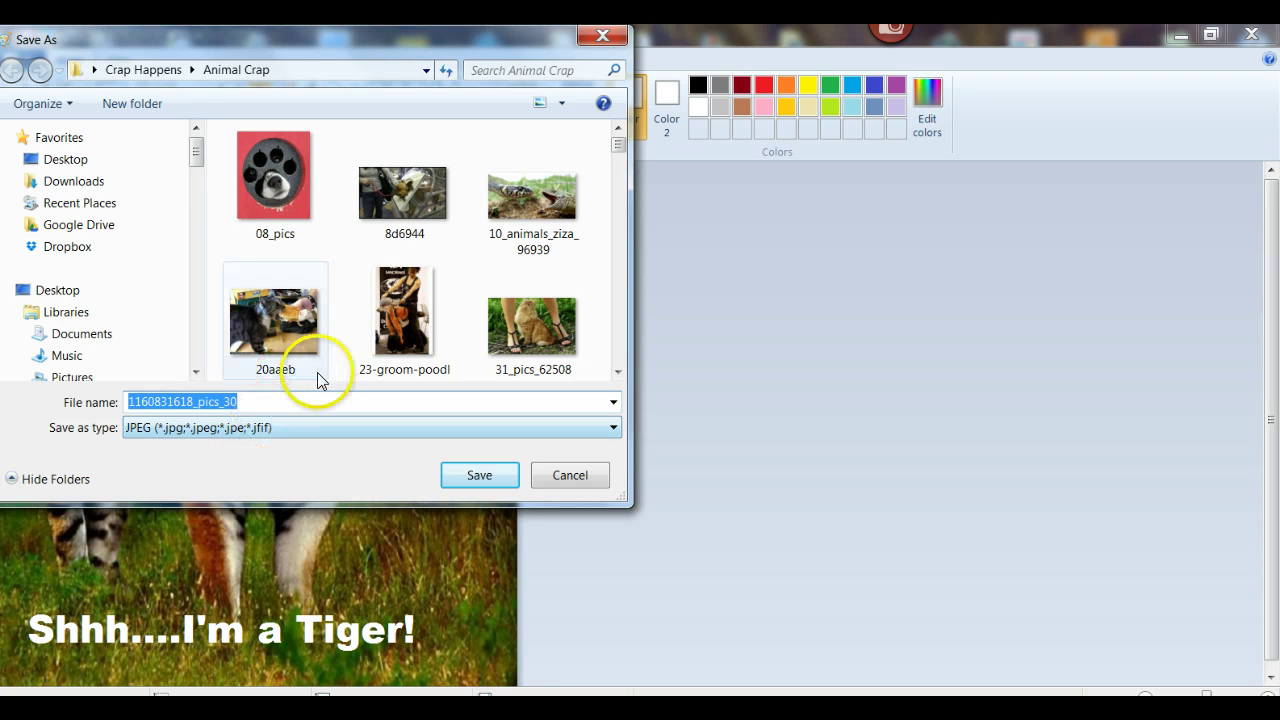
{"action": "left_click_drag", "start_coordinate": [196, 160], "coordinate": [194, 262]}
{"action": "left_click", "coordinate": [108, 153]}
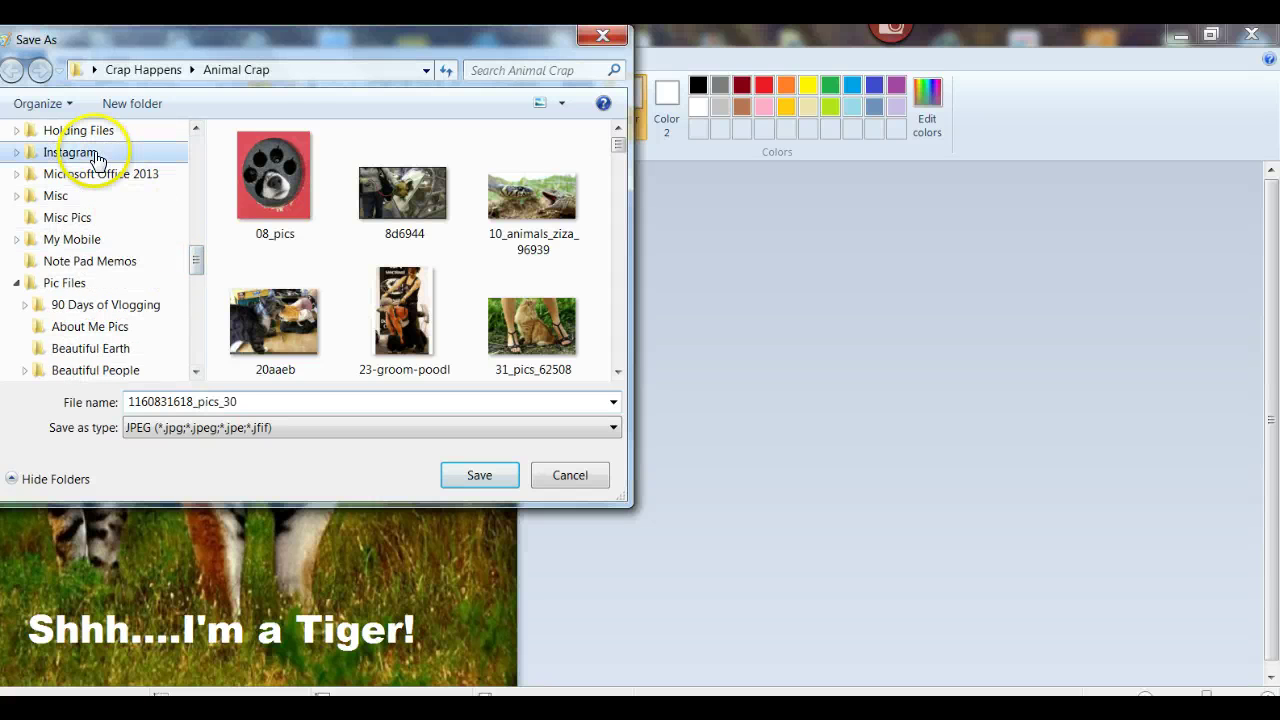
{"action": "left_click", "coordinate": [472, 477]}
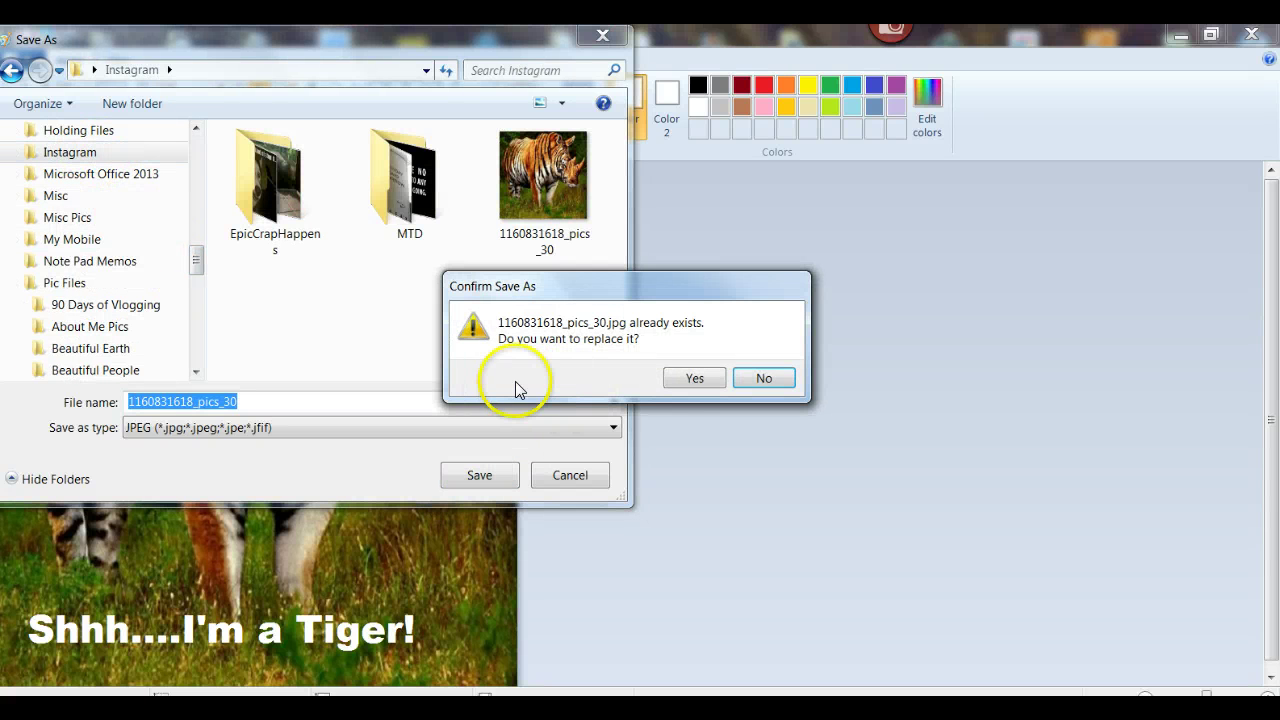
{"action": "left_click", "coordinate": [693, 376]}
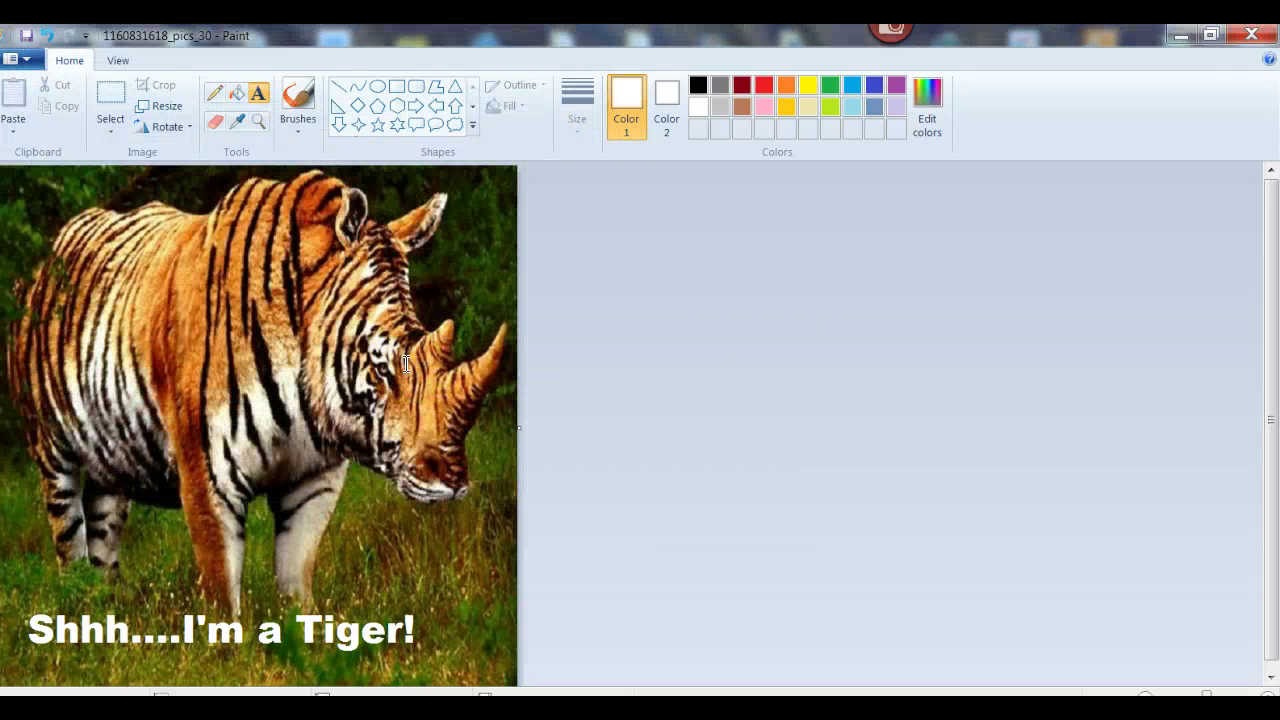
Close Paint and the Animal Crap folder window, and switch back to Gramblr.
{"action": "left_click", "coordinate": [1251, 35]}
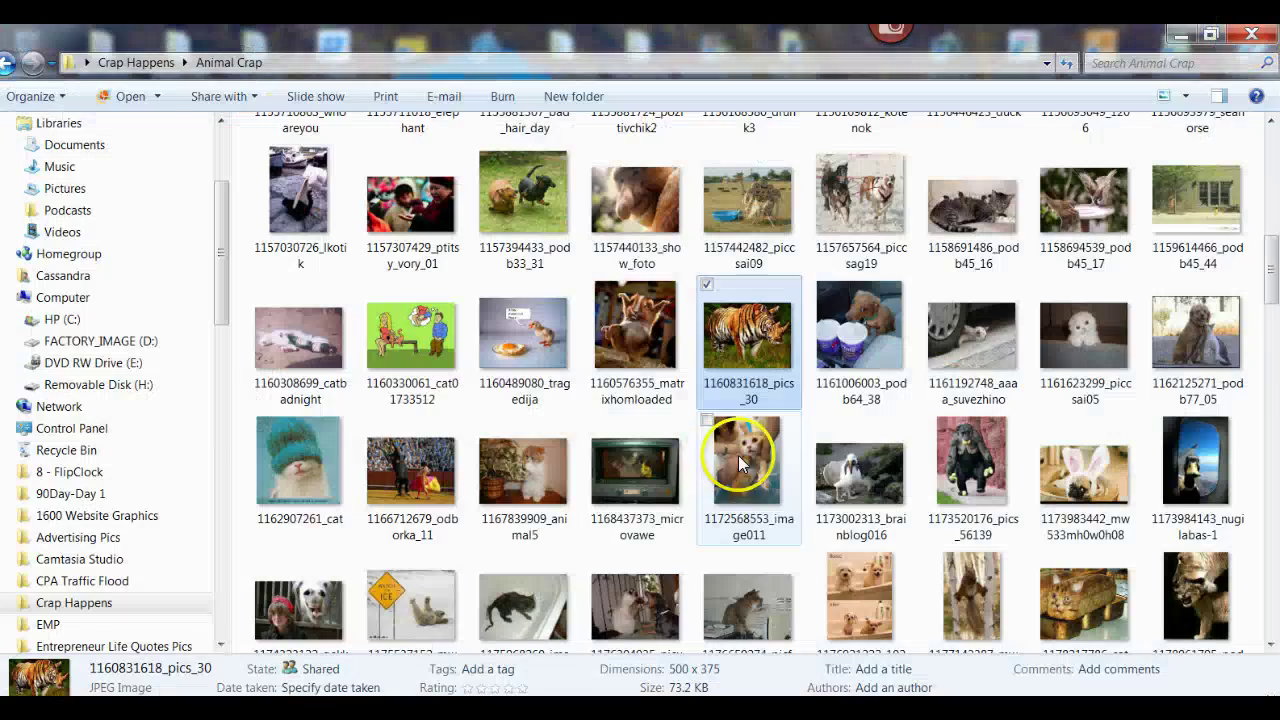
{"action": "left_click", "coordinate": [1251, 34]}
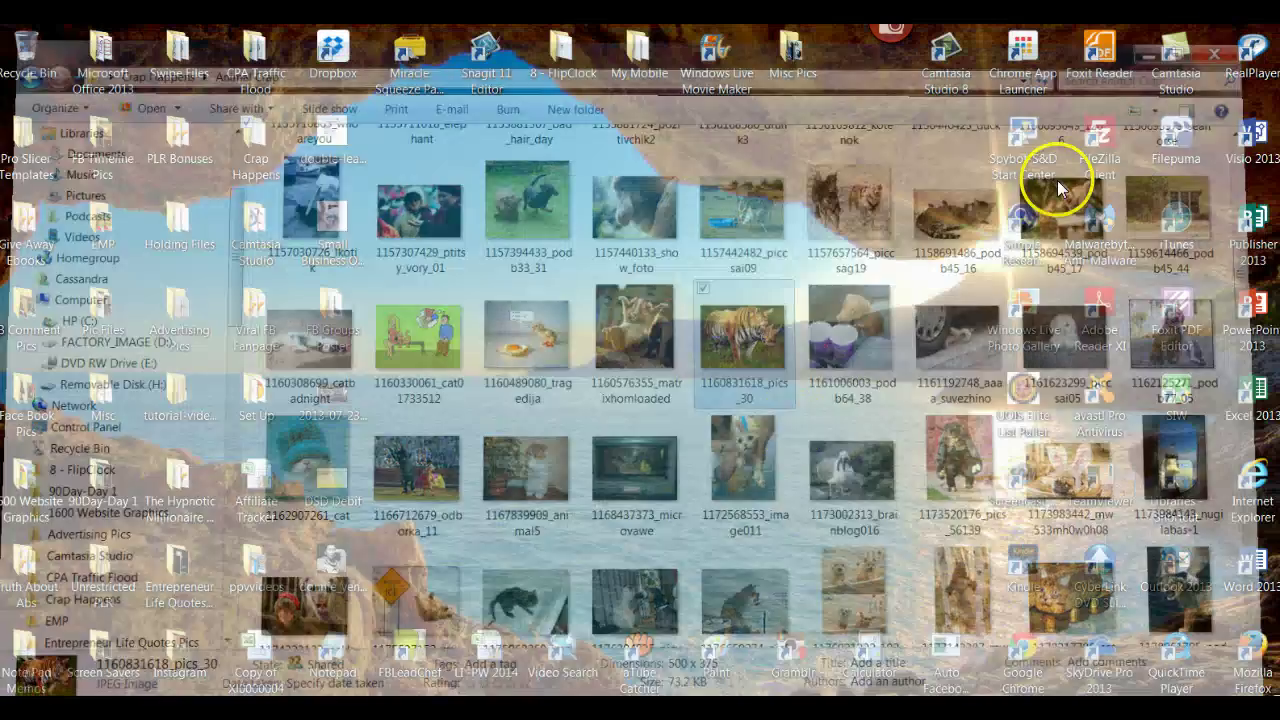
{"action": "double_click", "coordinate": [820, 676]}
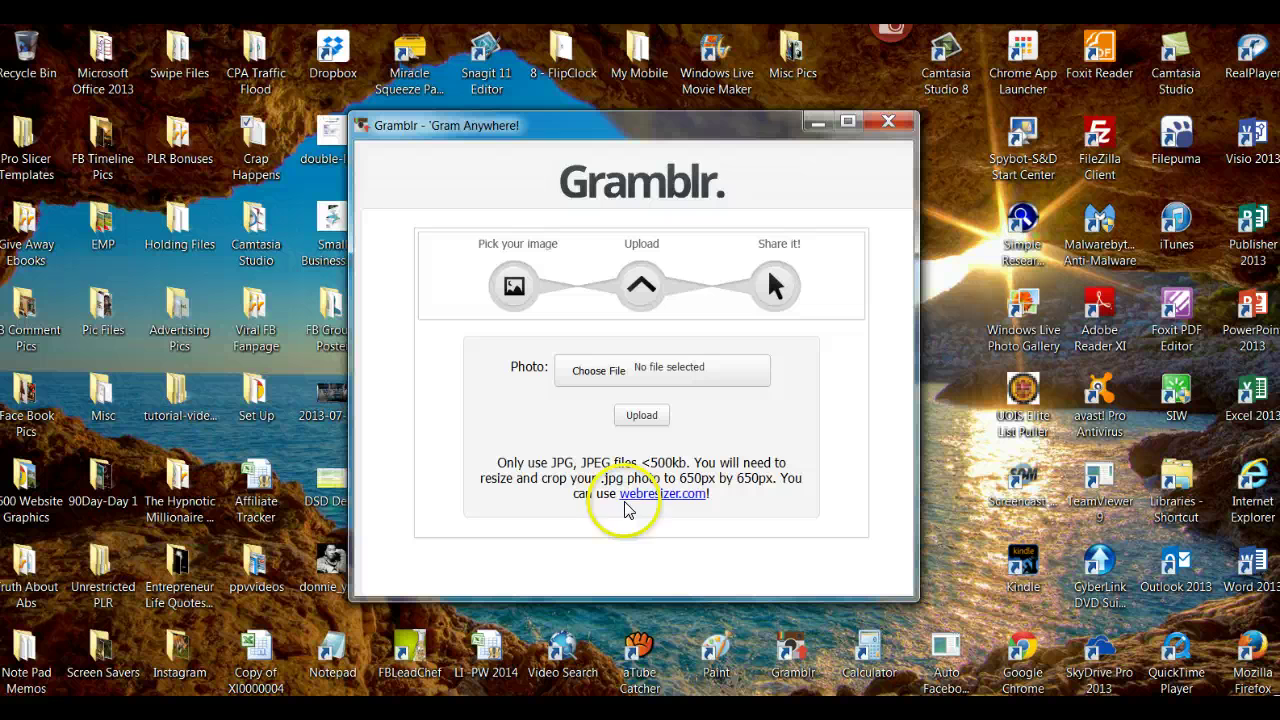
{"action": "left_click", "coordinate": [615, 372]}
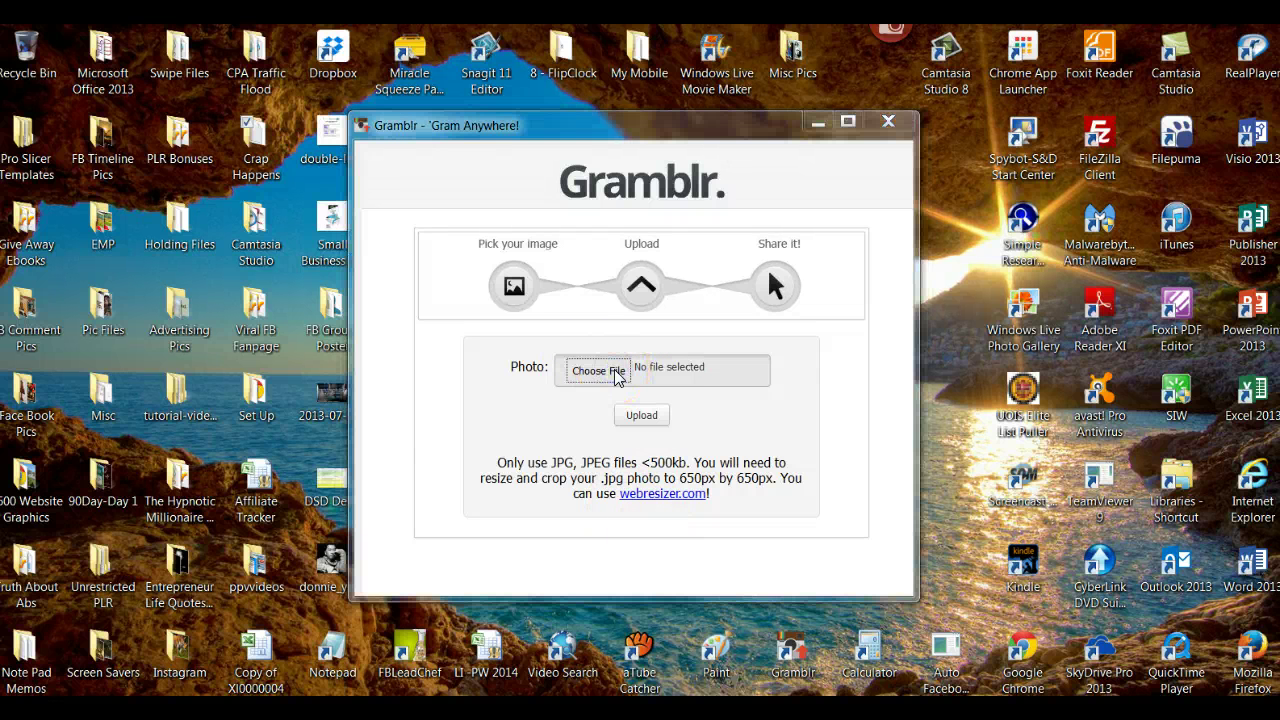
{"action": "left_click", "coordinate": [657, 370]}
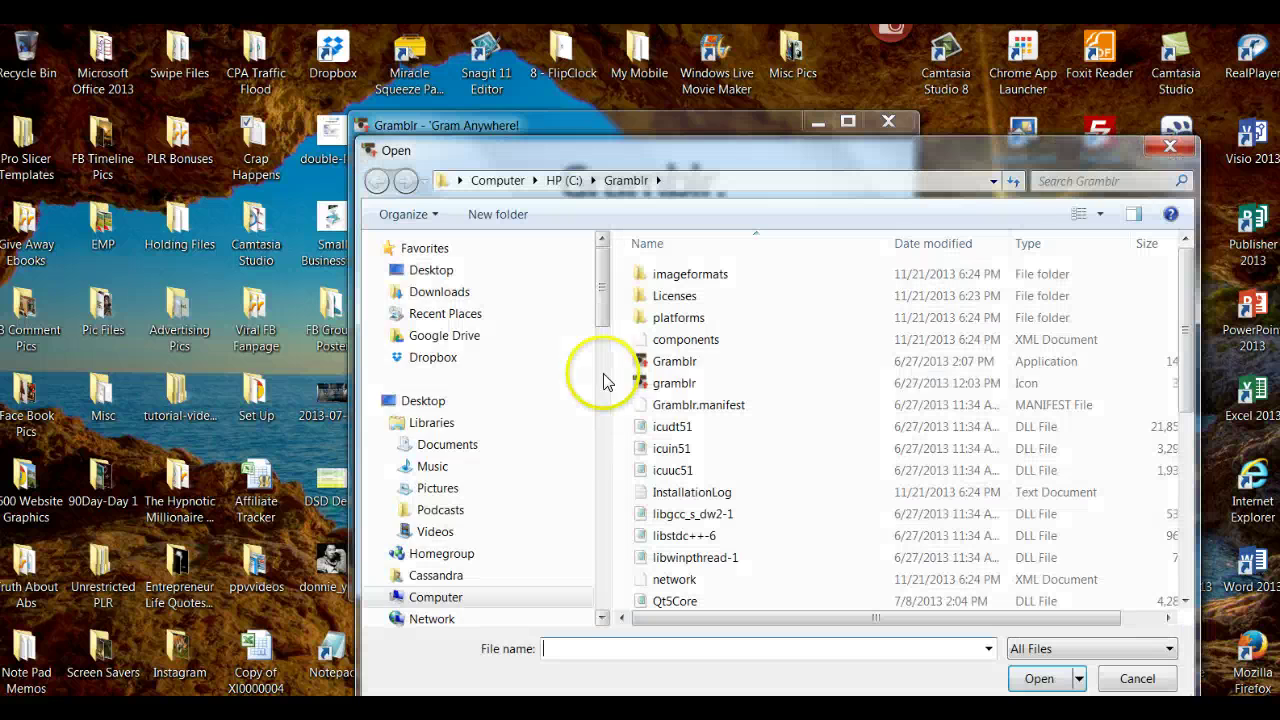
{"action": "left_click_drag", "start_coordinate": [601, 287], "coordinate": [594, 428]}
{"action": "left_click", "coordinate": [428, 352]}
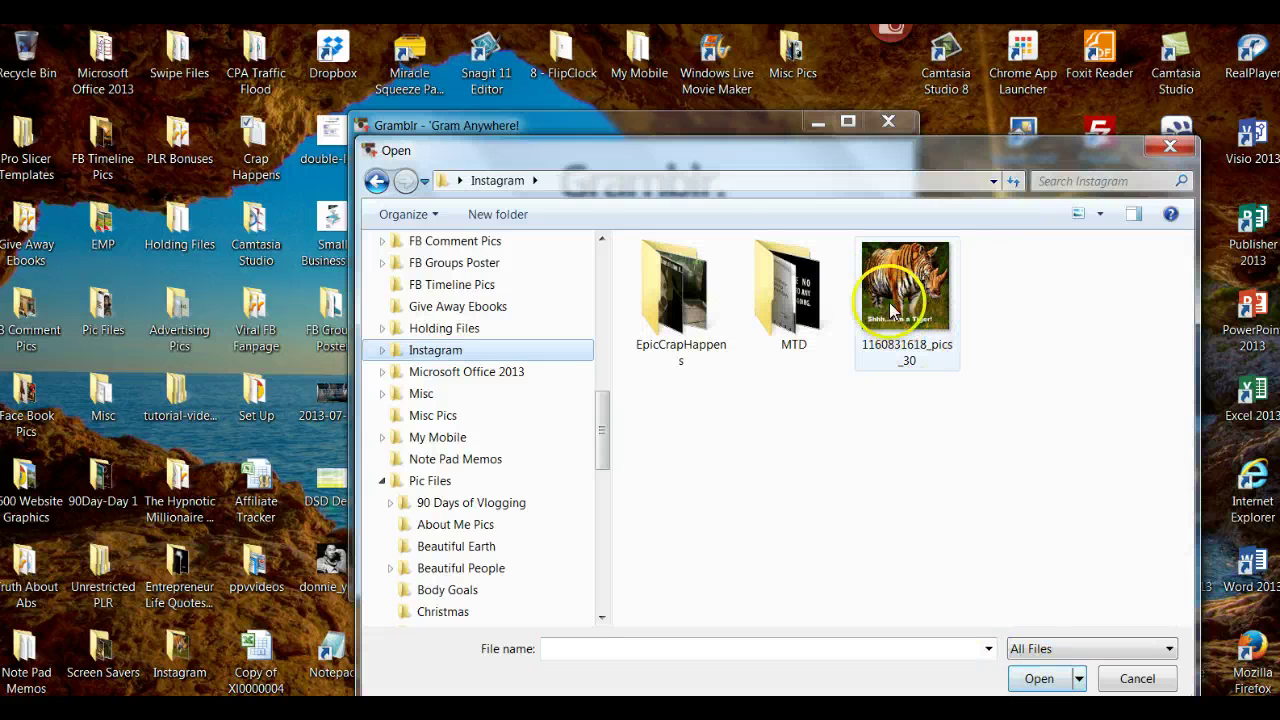
{"action": "left_click", "coordinate": [900, 290]}
{"action": "left_click", "coordinate": [1039, 678]}
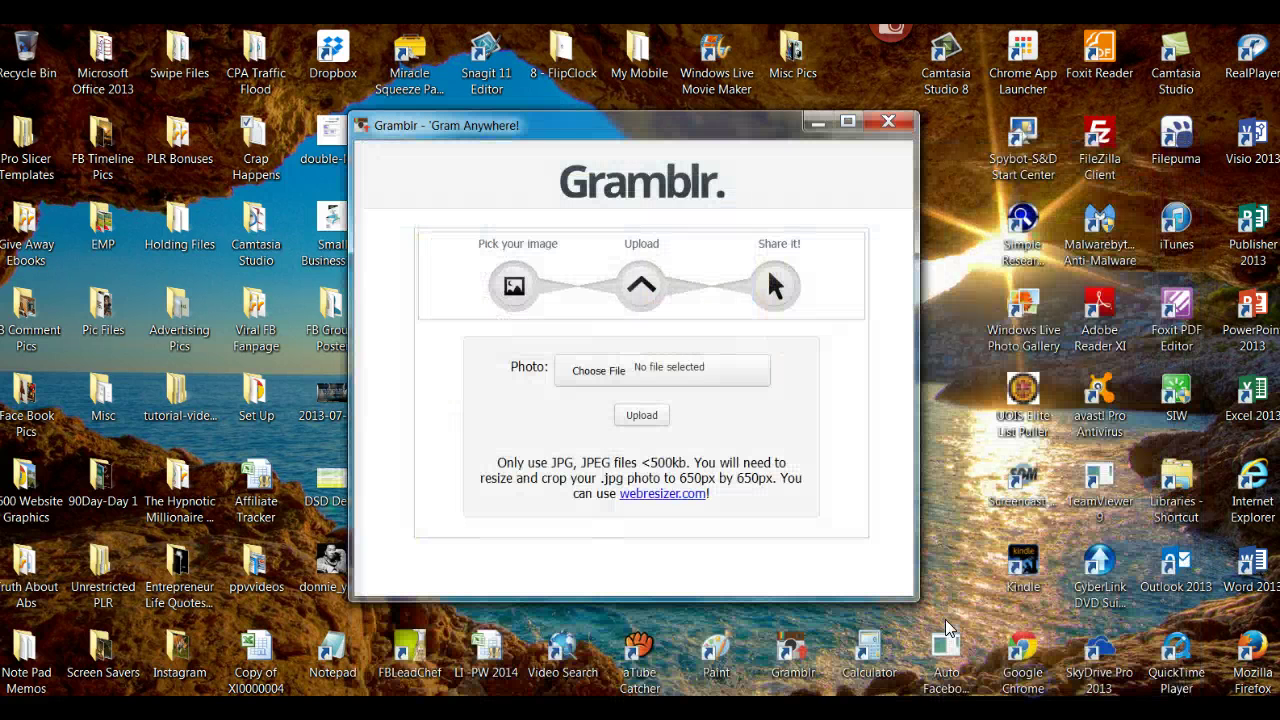
{"action": "left_click", "coordinate": [644, 419]}
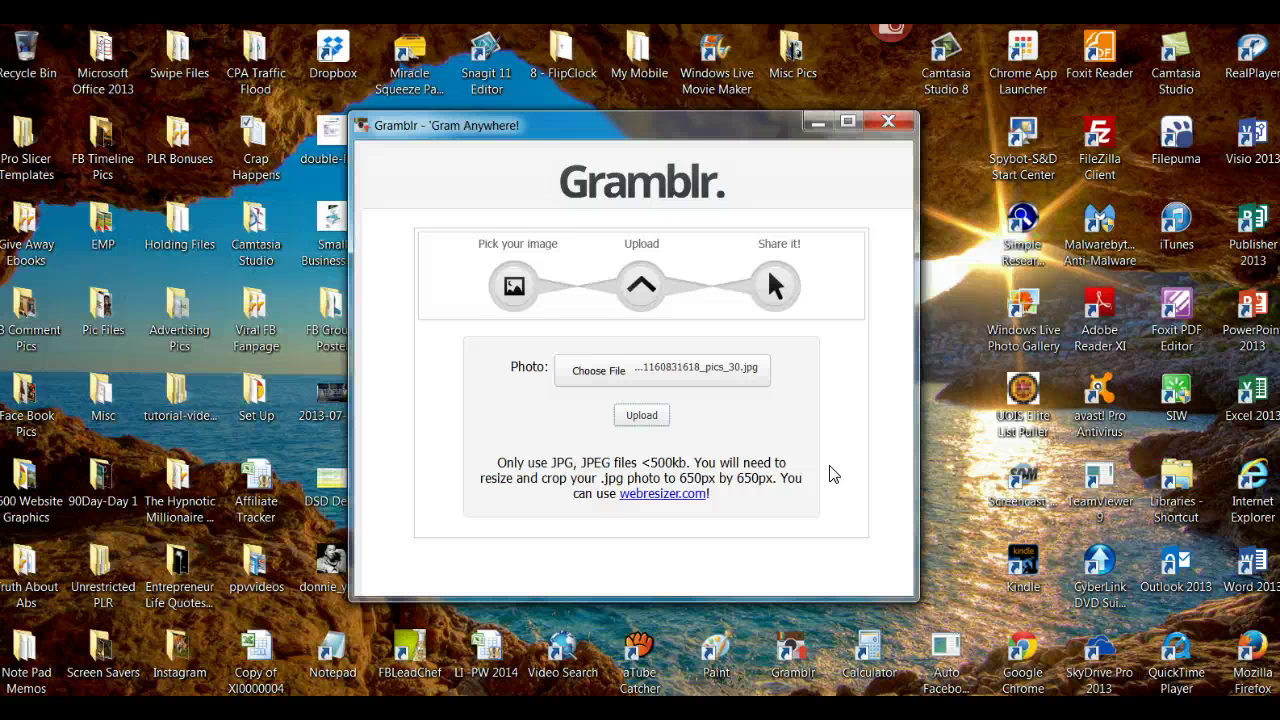
{"action": "left_click", "coordinate": [753, 472]}
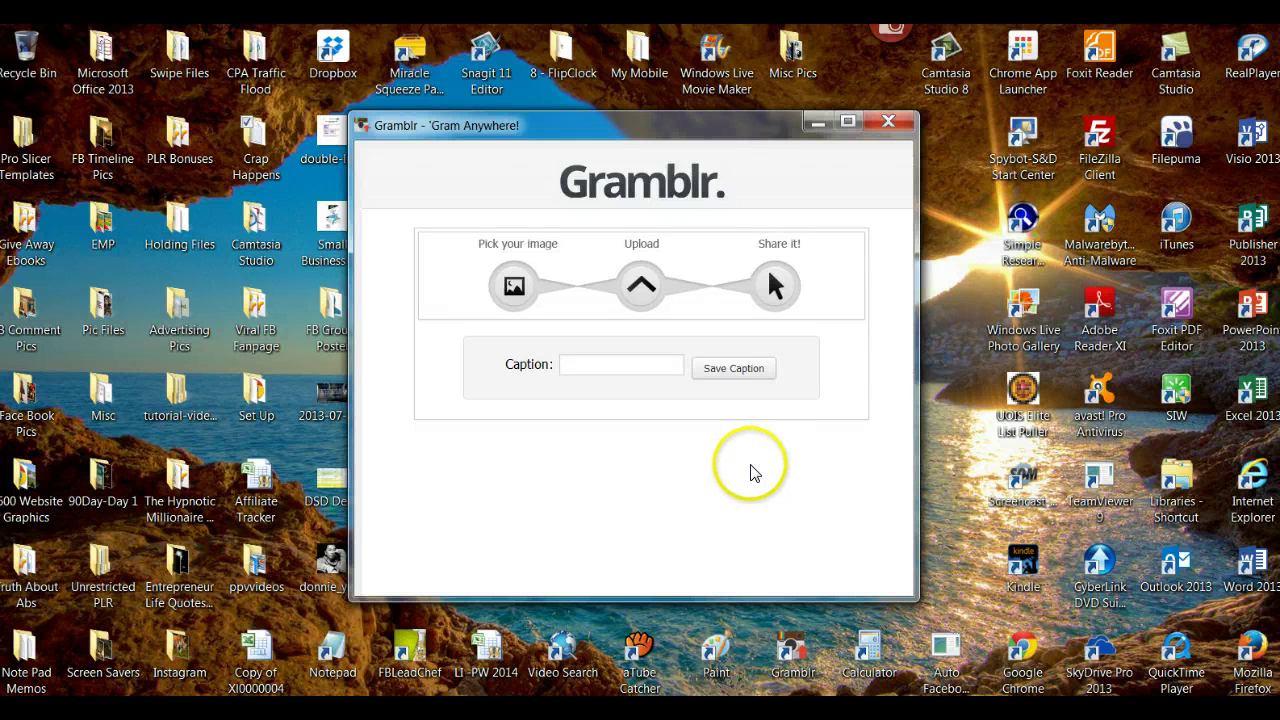
Save the caption "OMG!!! LOL...He thinks he's a tiger....#getchalife" for the photo and return to the form for another upload.
{"action": "left_click", "coordinate": [568, 364]}
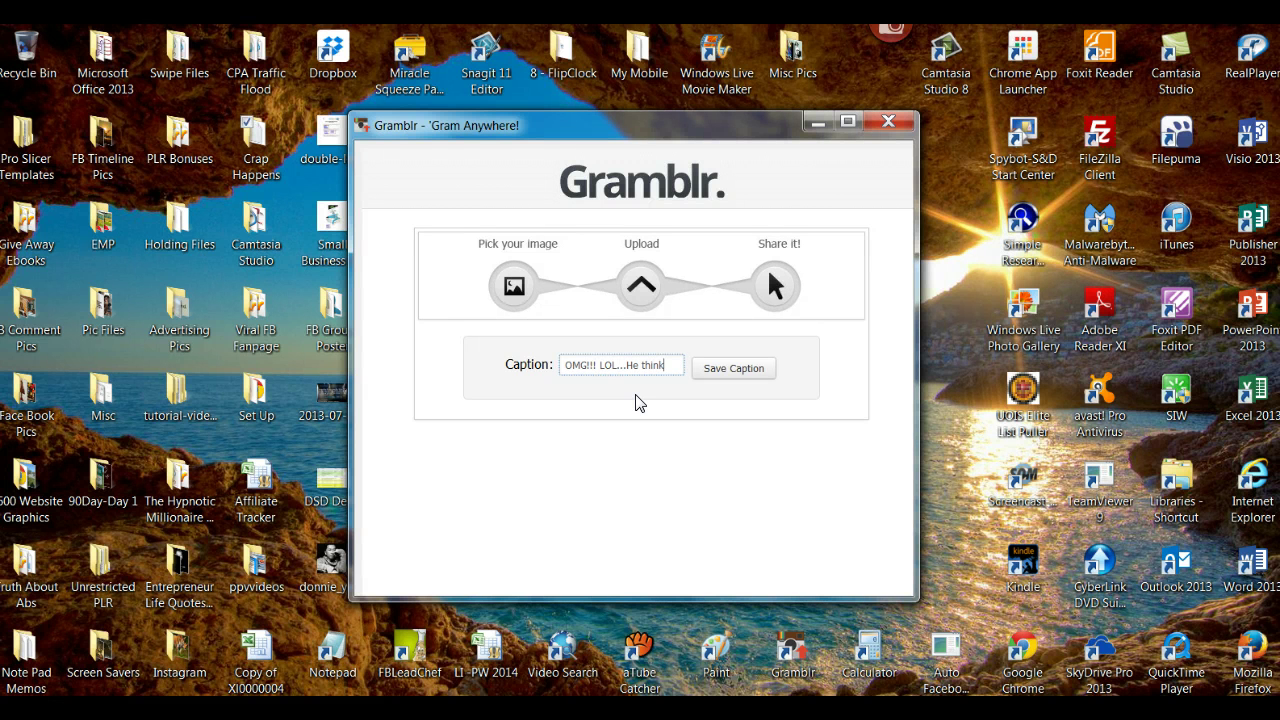
{"action": "type", "text": "e's a tiger....#getchalife"}
{"action": "left_click", "coordinate": [729, 368]}
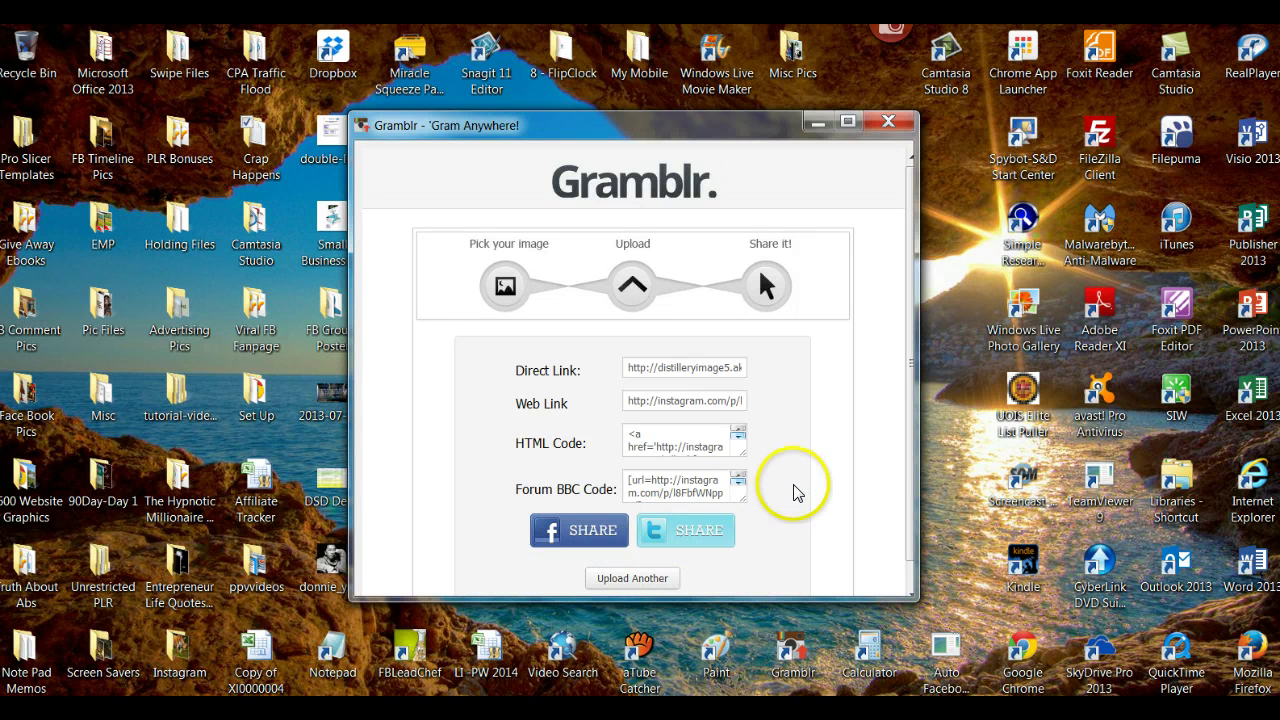
{"action": "left_click", "coordinate": [618, 578]}
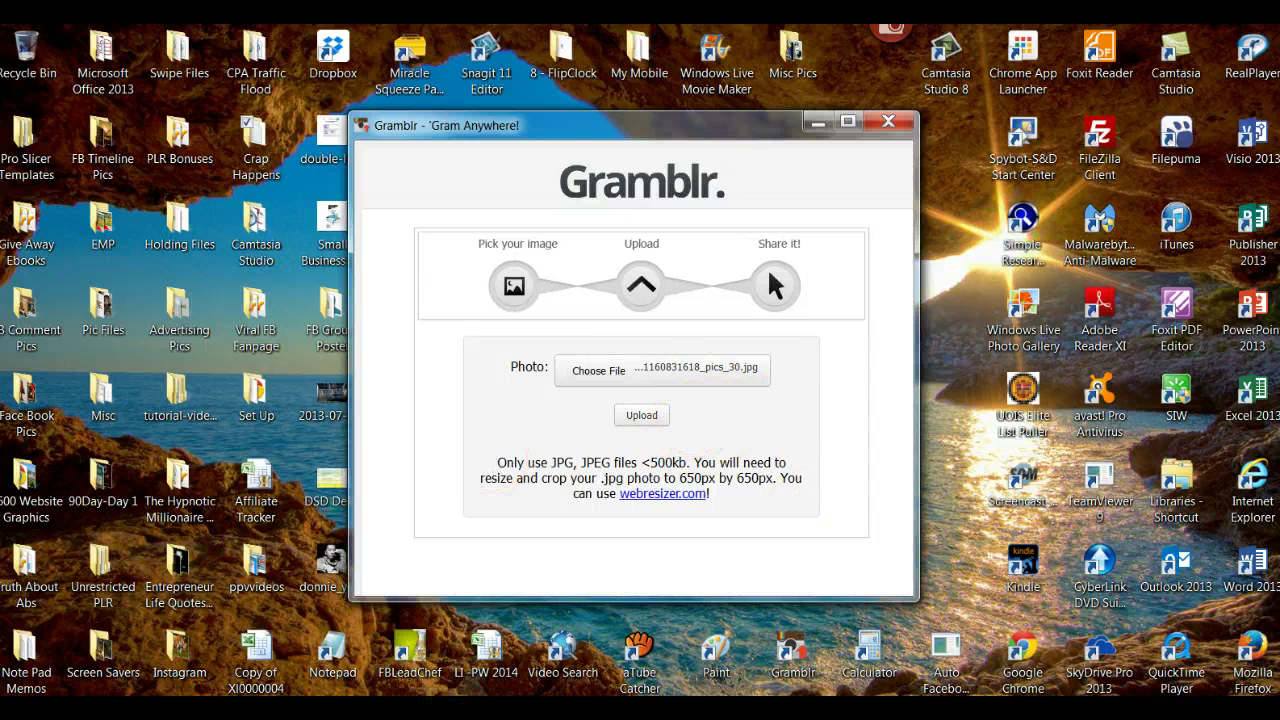
Switch to the Instagram profile in Firefox, minimize Gramblr, and reload the page to check for the new post.
{"action": "left_click", "coordinate": [330, 710]}
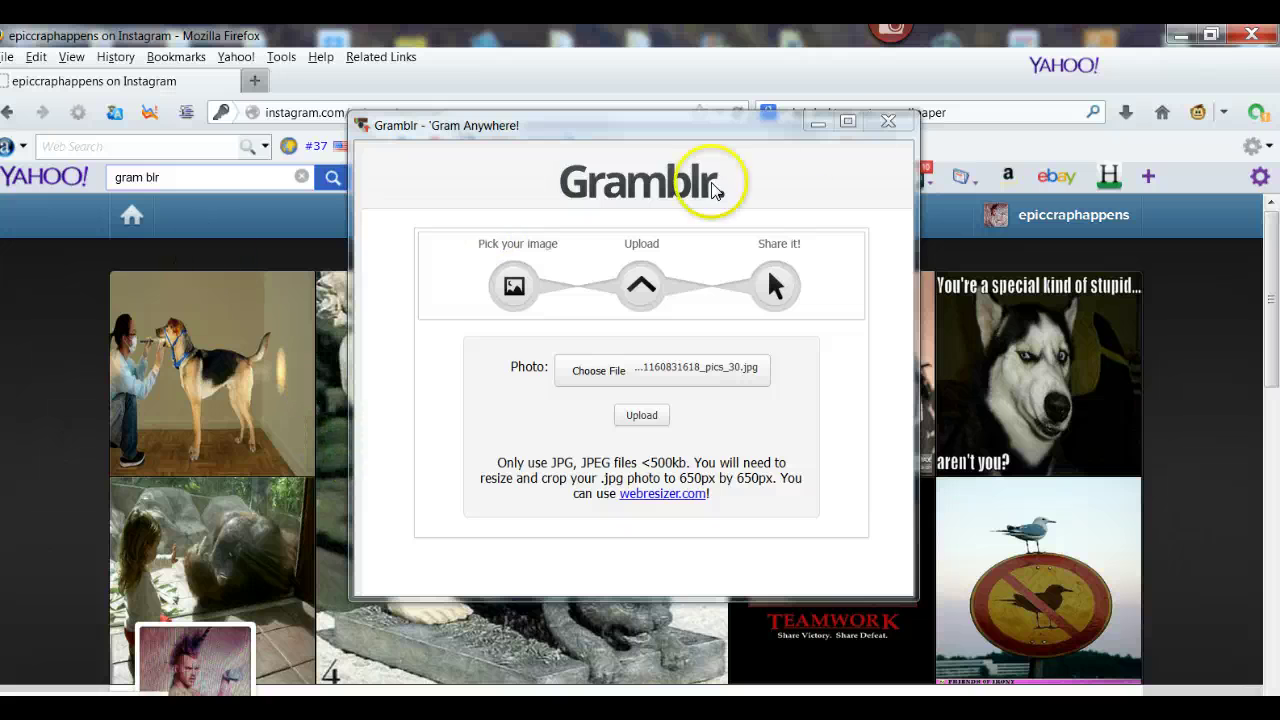
{"action": "left_click", "coordinate": [826, 126]}
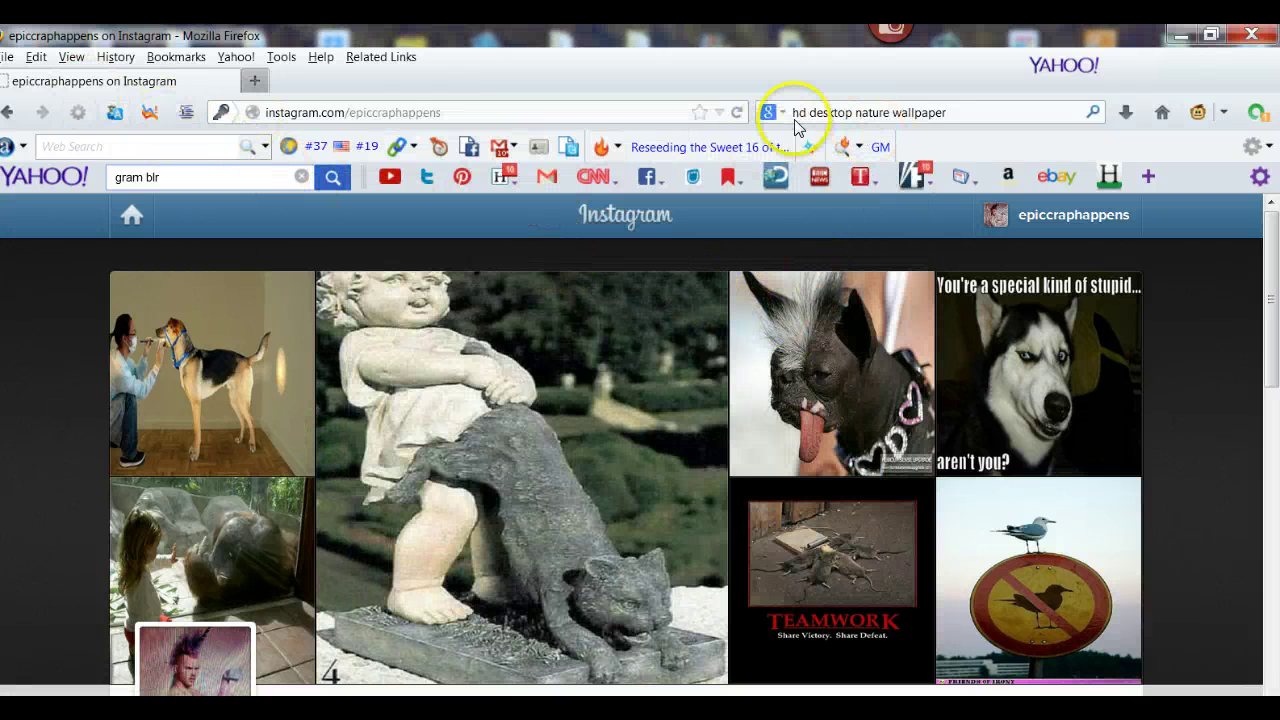
{"action": "left_click", "coordinate": [733, 112]}
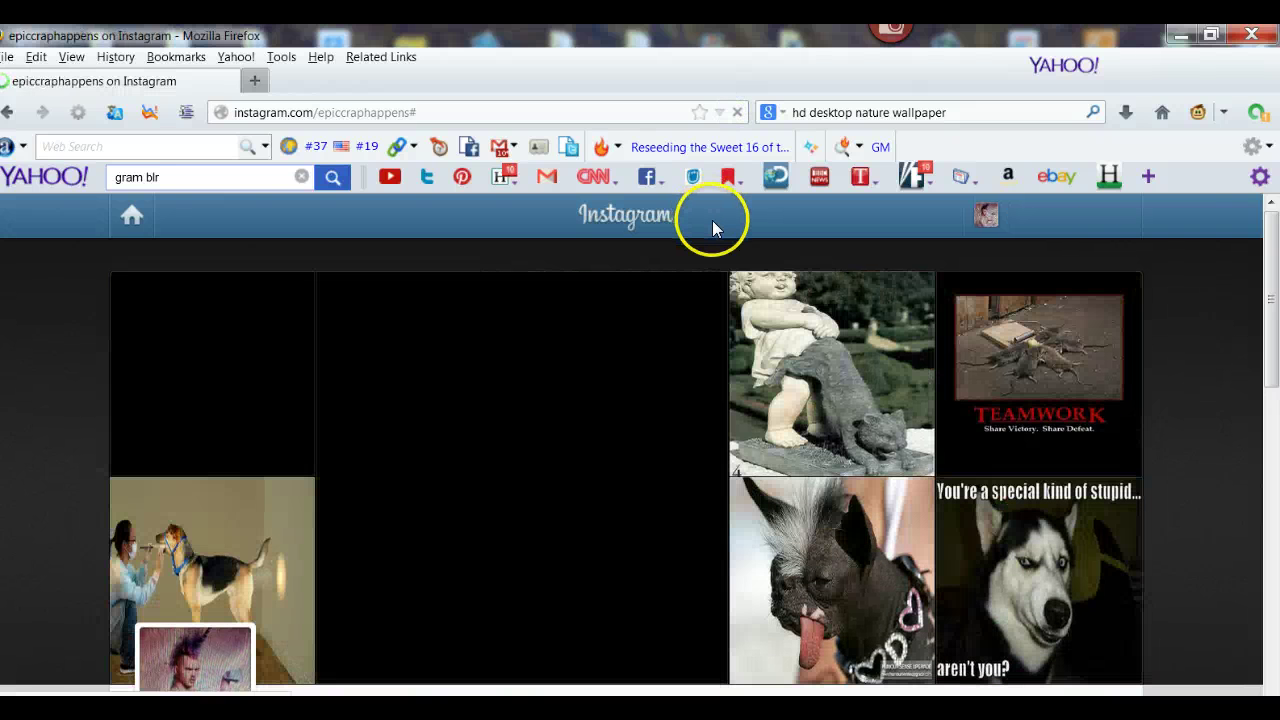
{"action": "scroll", "coordinate": [706, 277], "scroll_direction": "down", "scroll_amount": 1}
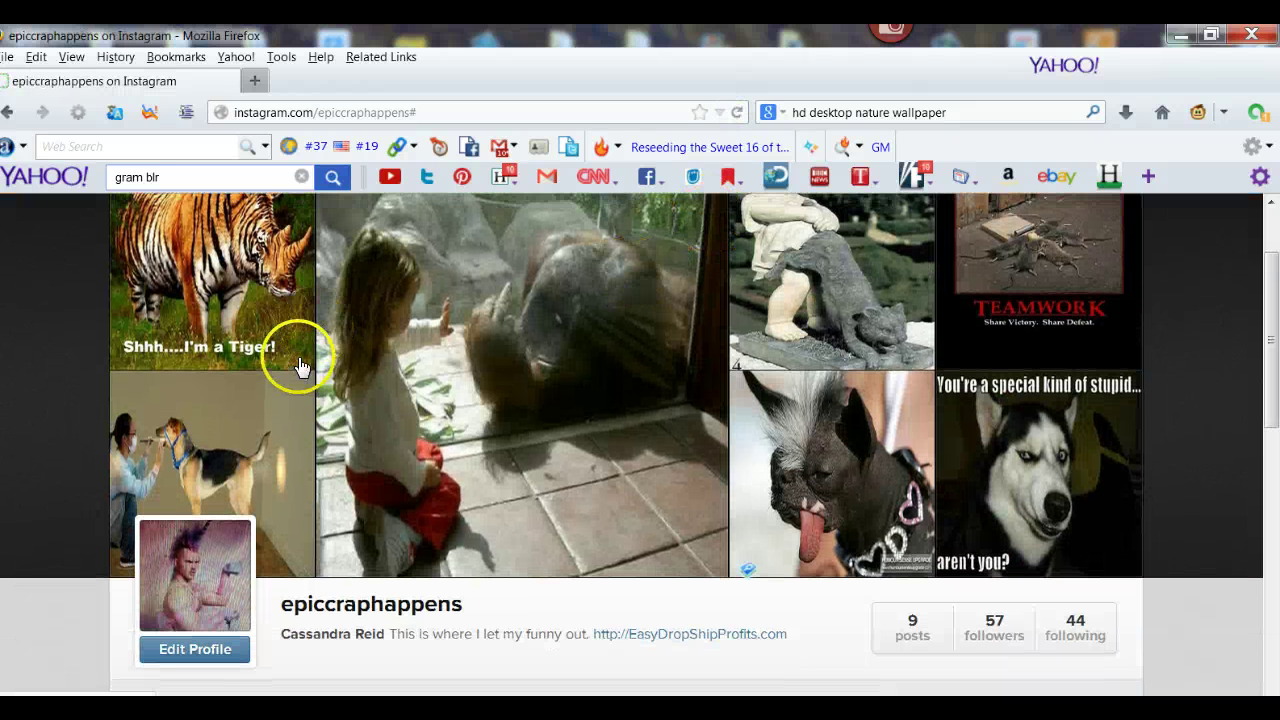
Open the seagull photo from the profile's cover collage, browse through the following photos, and return to the profile.
{"action": "scroll", "coordinate": [340, 355], "scroll_direction": "up", "scroll_amount": 1}
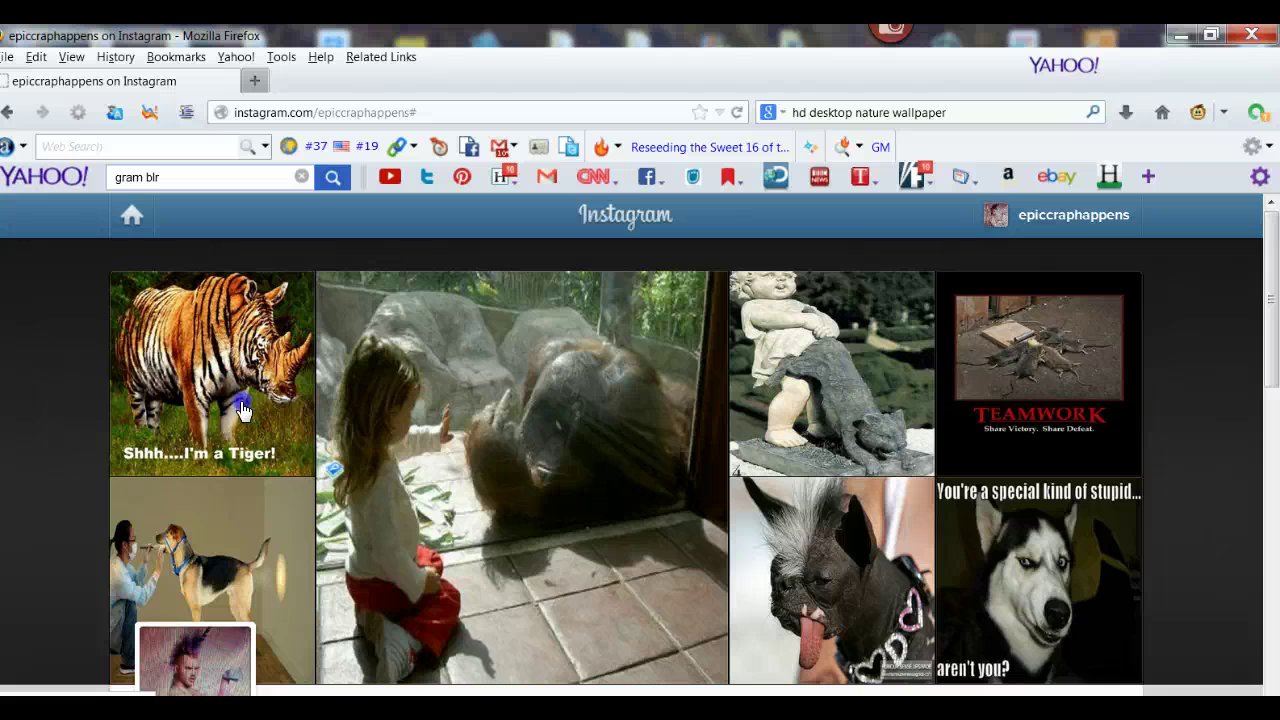
{"action": "left_click", "coordinate": [517, 440]}
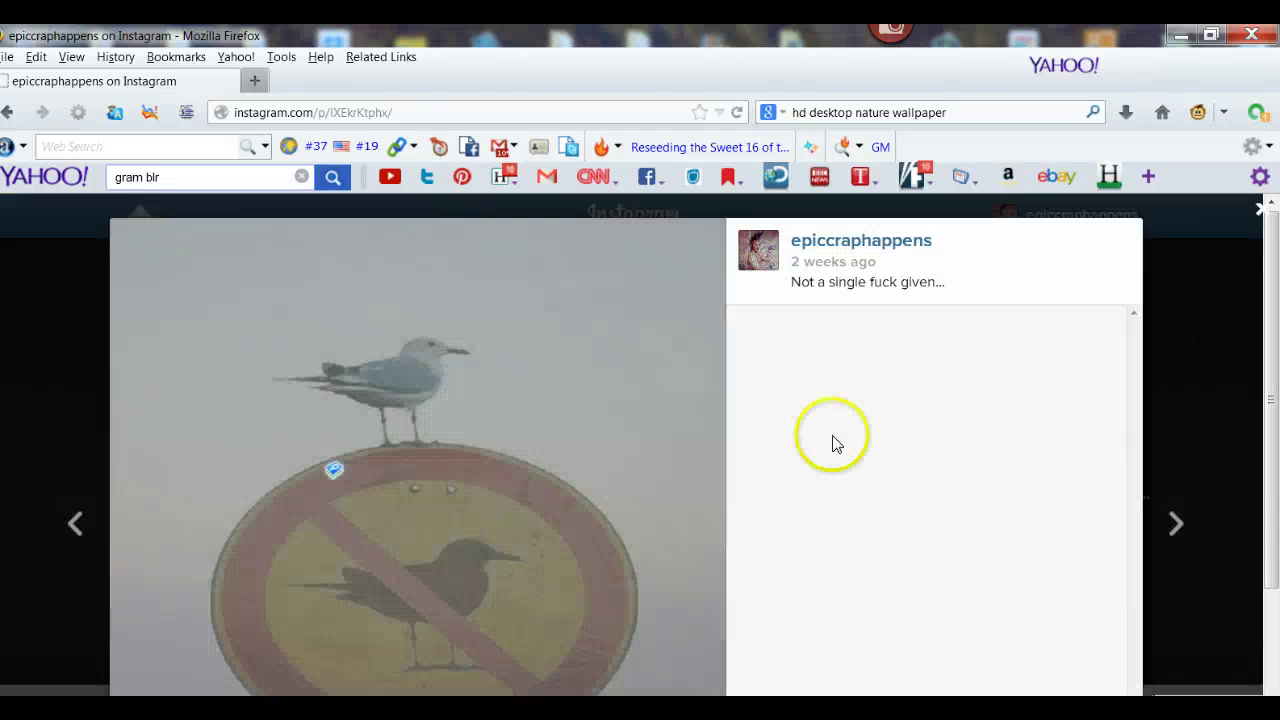
{"action": "scroll", "coordinate": [831, 437], "scroll_direction": "down", "scroll_amount": 2}
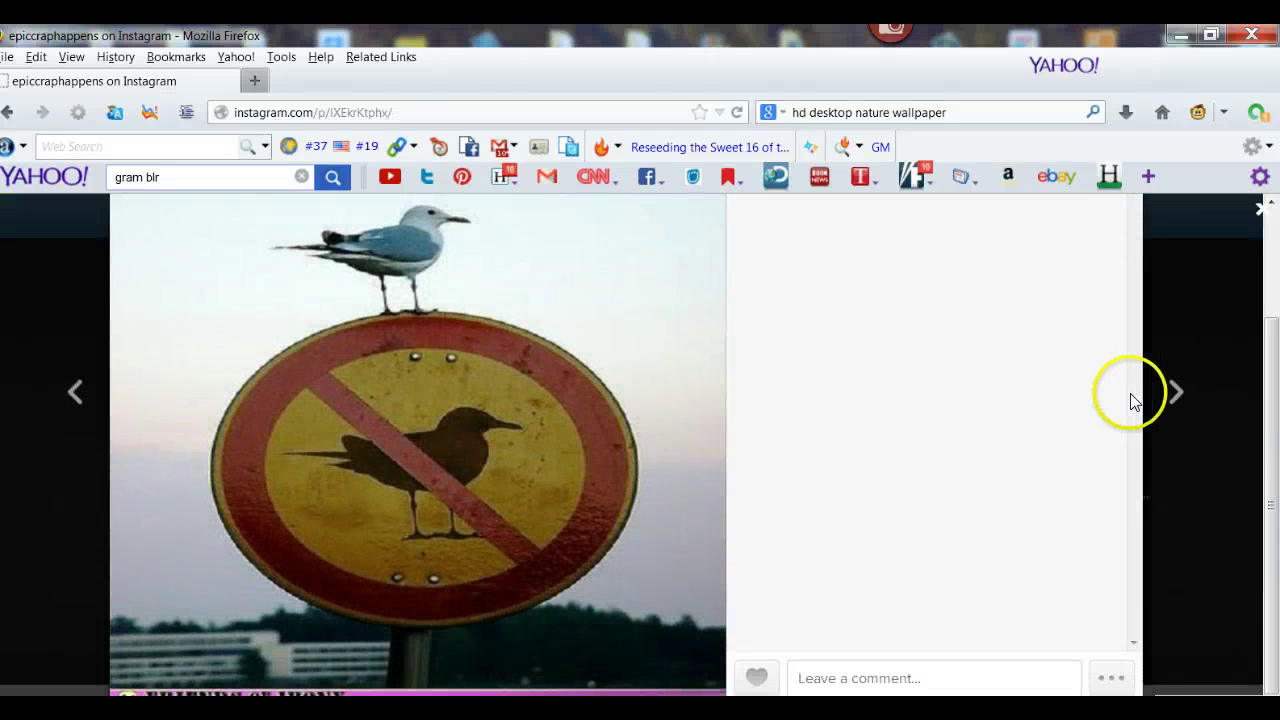
{"action": "left_click", "coordinate": [1176, 392]}
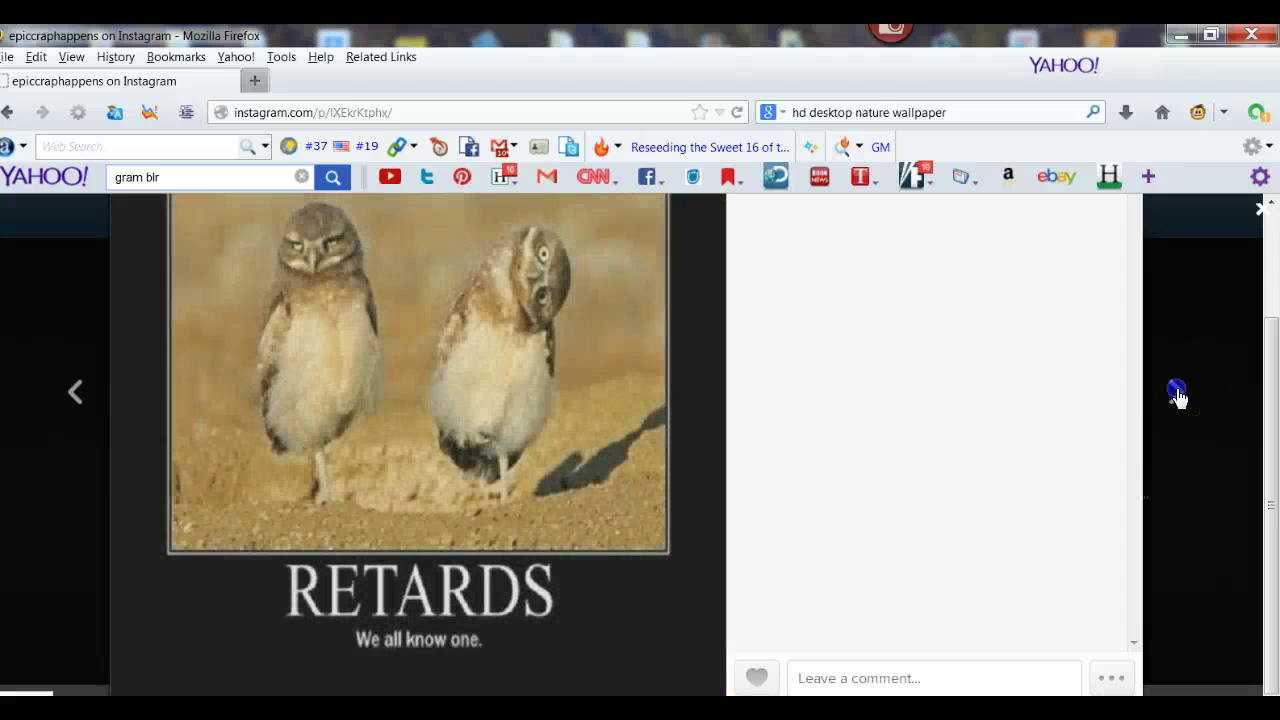
{"action": "left_click", "coordinate": [1176, 392]}
{"action": "scroll", "coordinate": [1014, 409], "scroll_direction": "up", "scroll_amount": 2}
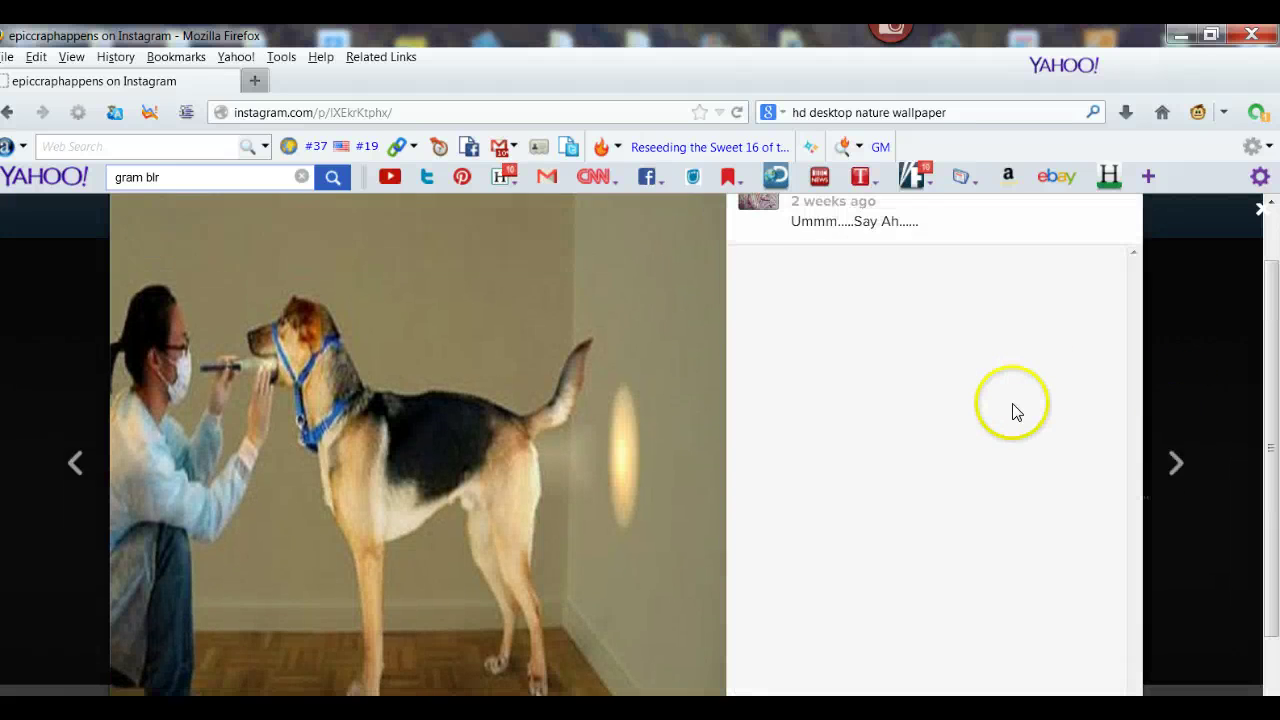
{"action": "scroll", "coordinate": [1171, 457], "scroll_direction": "down", "scroll_amount": 2}
{"action": "left_click", "coordinate": [1172, 428]}
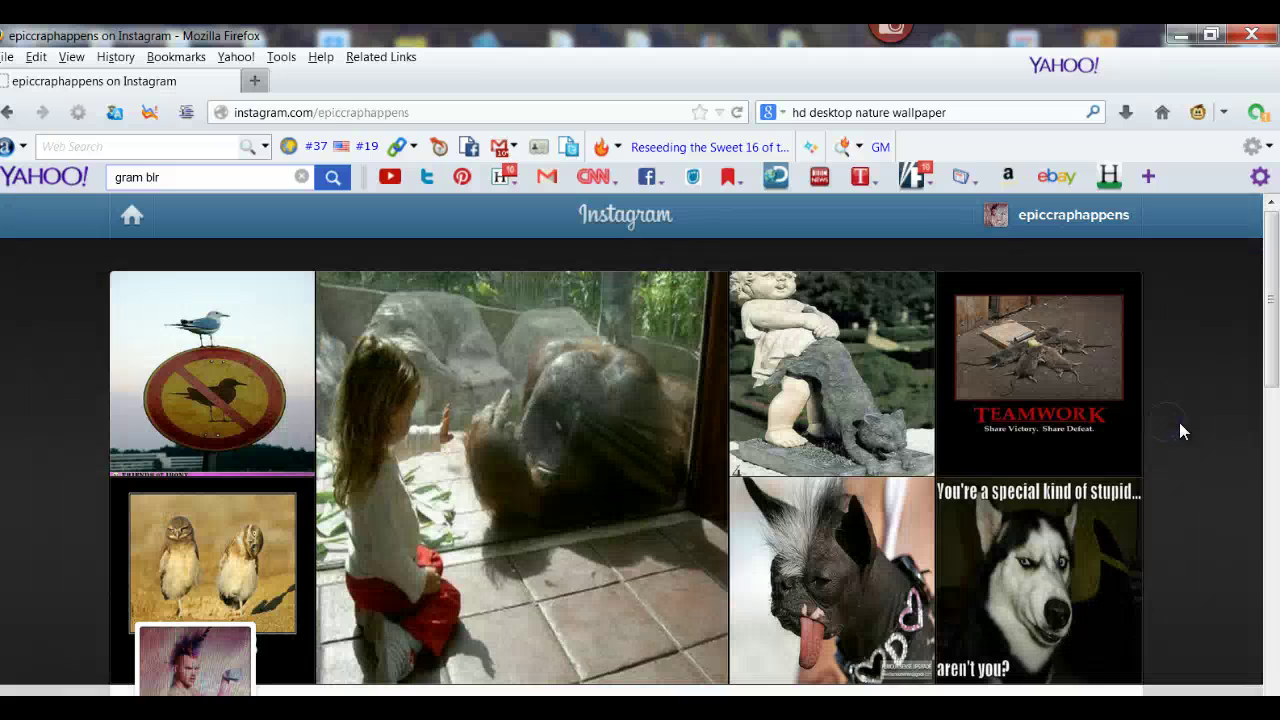
Open the new striped rhino post from the profile's photo grid and check its full picture and caption.
{"action": "scroll", "coordinate": [613, 424], "scroll_direction": "down", "scroll_amount": 5}
{"action": "scroll", "coordinate": [613, 425], "scroll_direction": "down", "scroll_amount": 4}
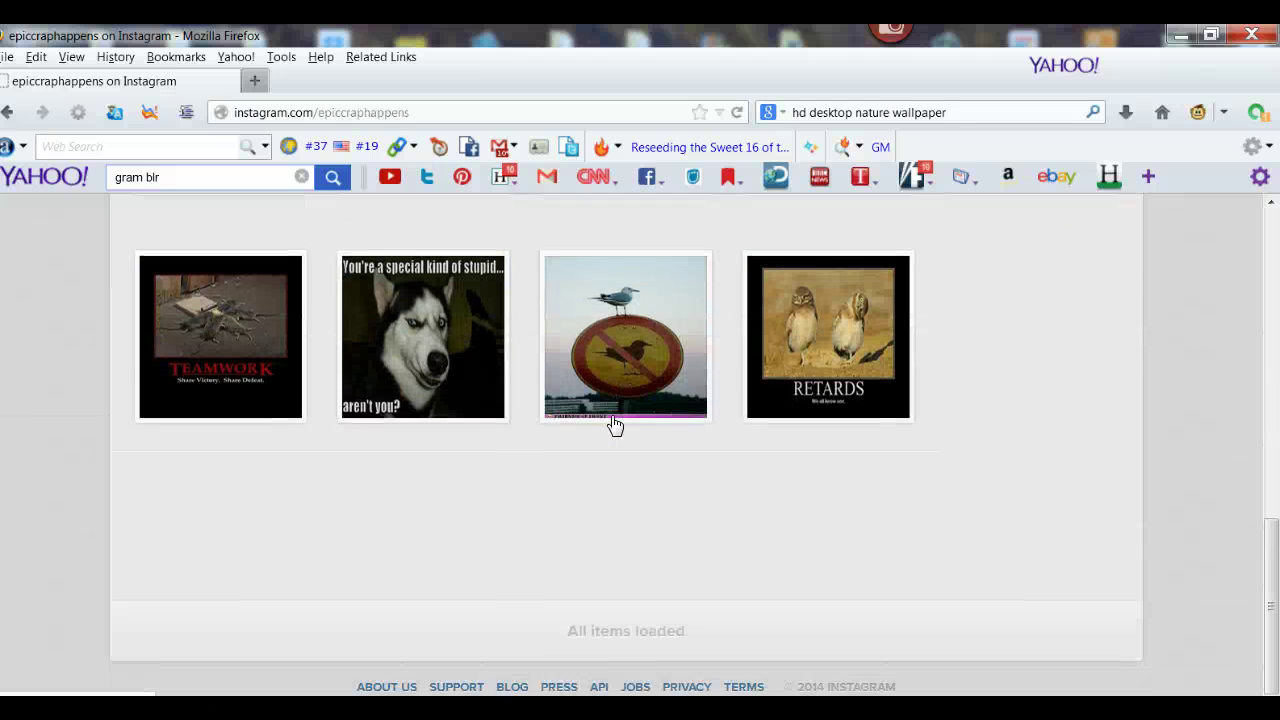
{"action": "scroll", "coordinate": [613, 424], "scroll_direction": "up", "scroll_amount": 5}
{"action": "left_click", "coordinate": [245, 480]}
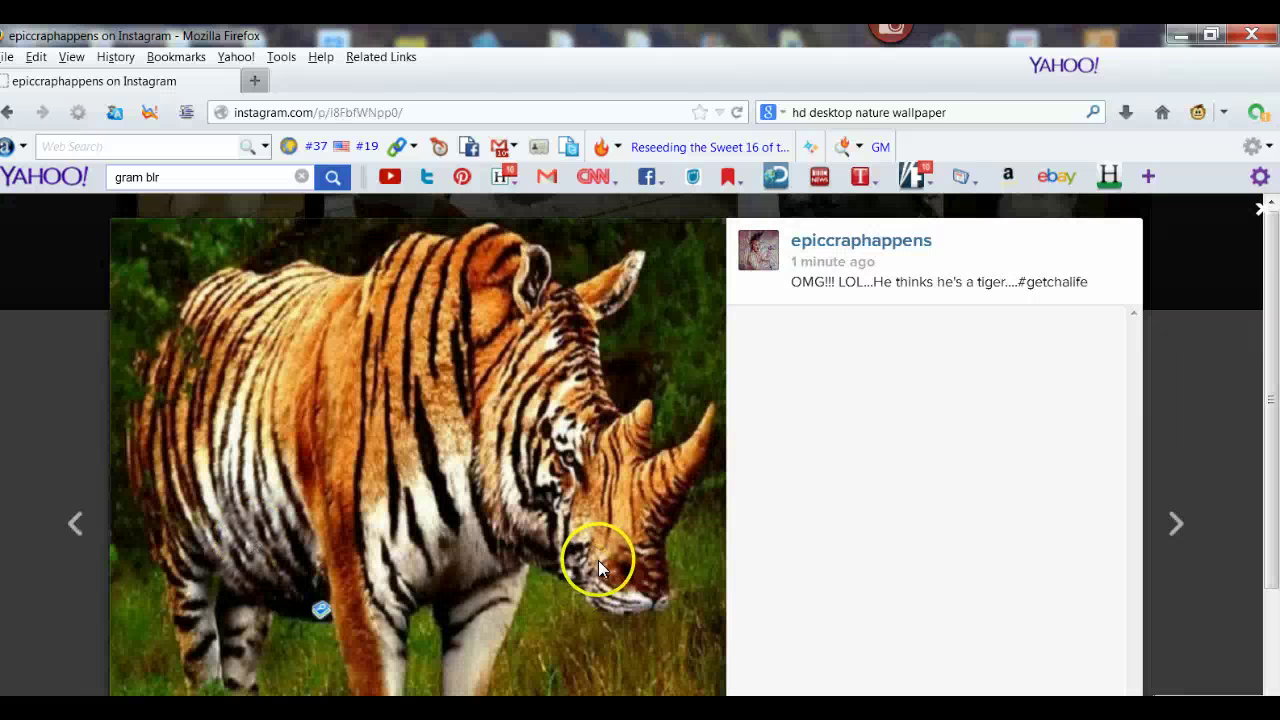
{"action": "scroll", "coordinate": [846, 514], "scroll_direction": "down", "scroll_amount": 1}
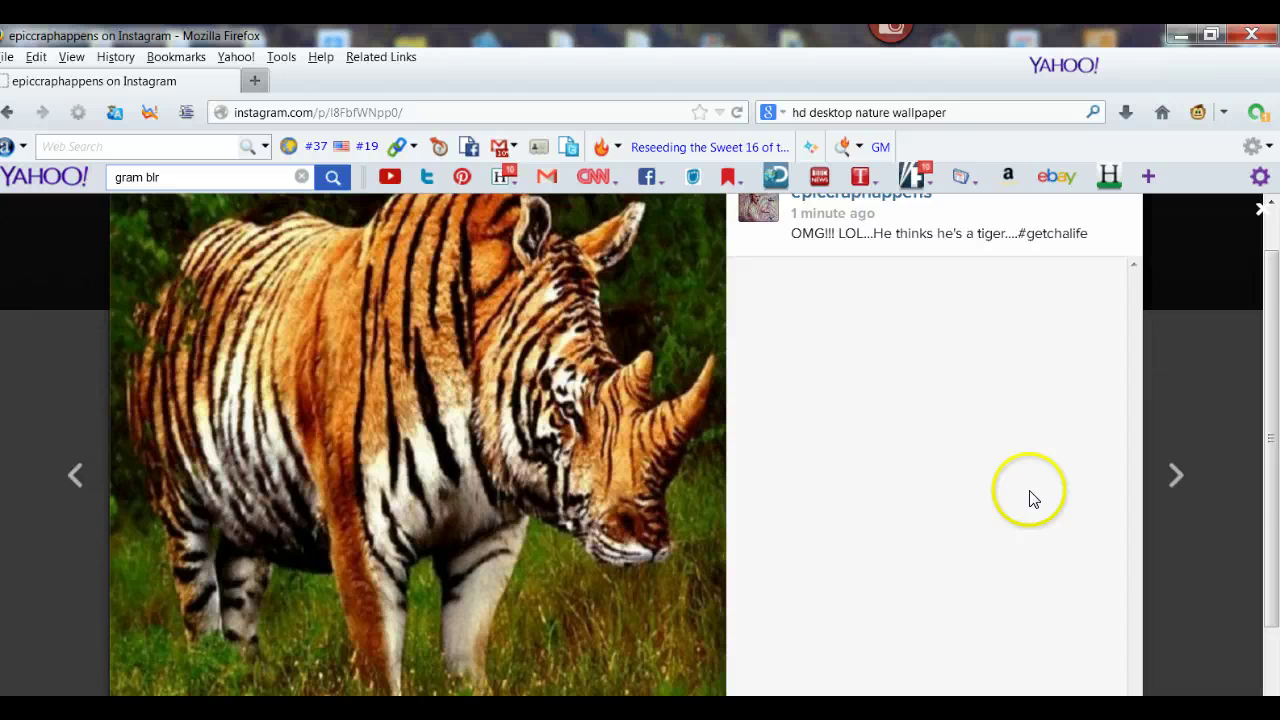
{"action": "scroll", "coordinate": [930, 568], "scroll_direction": "down", "scroll_amount": 2}
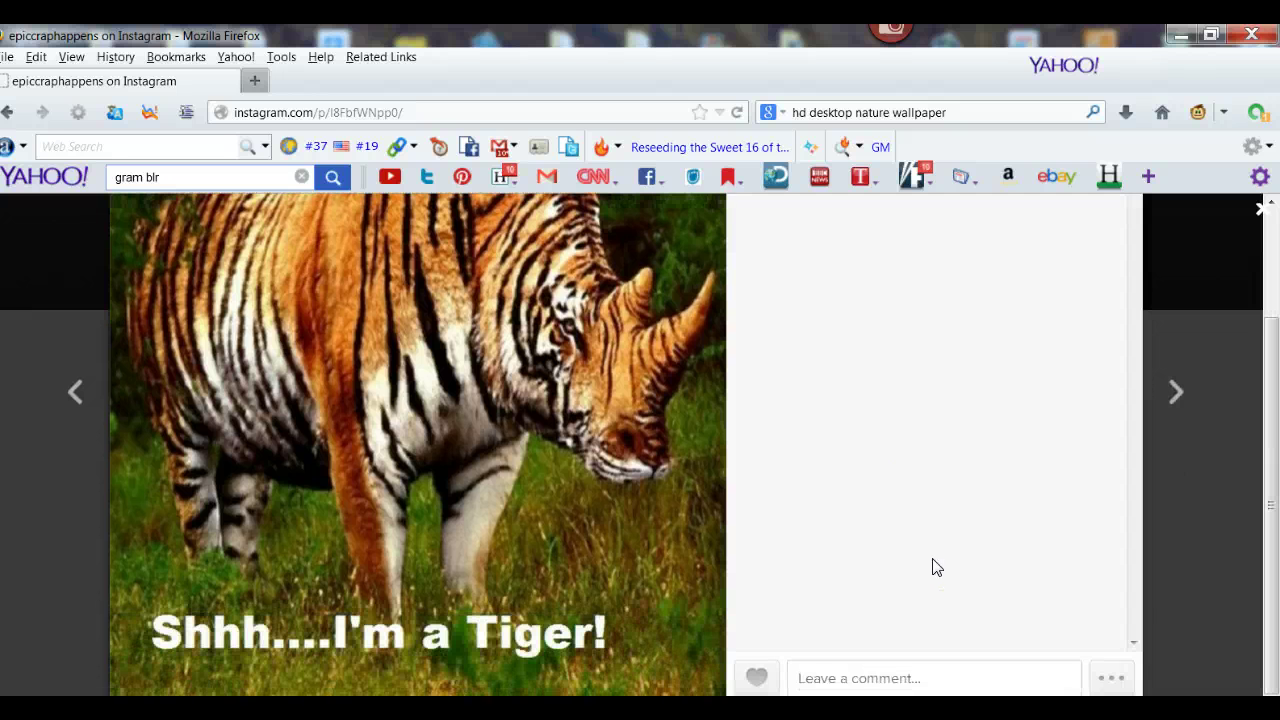
{"action": "scroll", "coordinate": [932, 568], "scroll_direction": "up", "scroll_amount": 3}
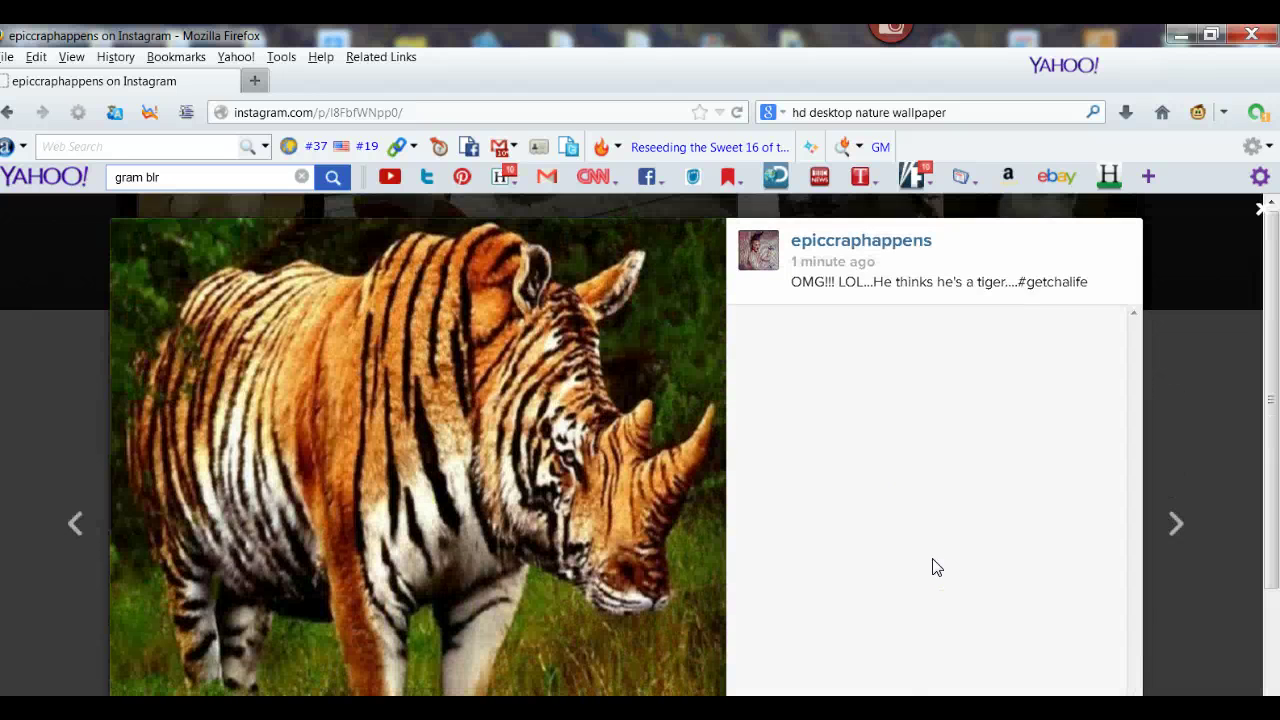
Highlight the #getchalife hashtag in the post's caption and clear the selection.
{"action": "left_click_drag", "start_coordinate": [1019, 284], "coordinate": [1090, 280]}
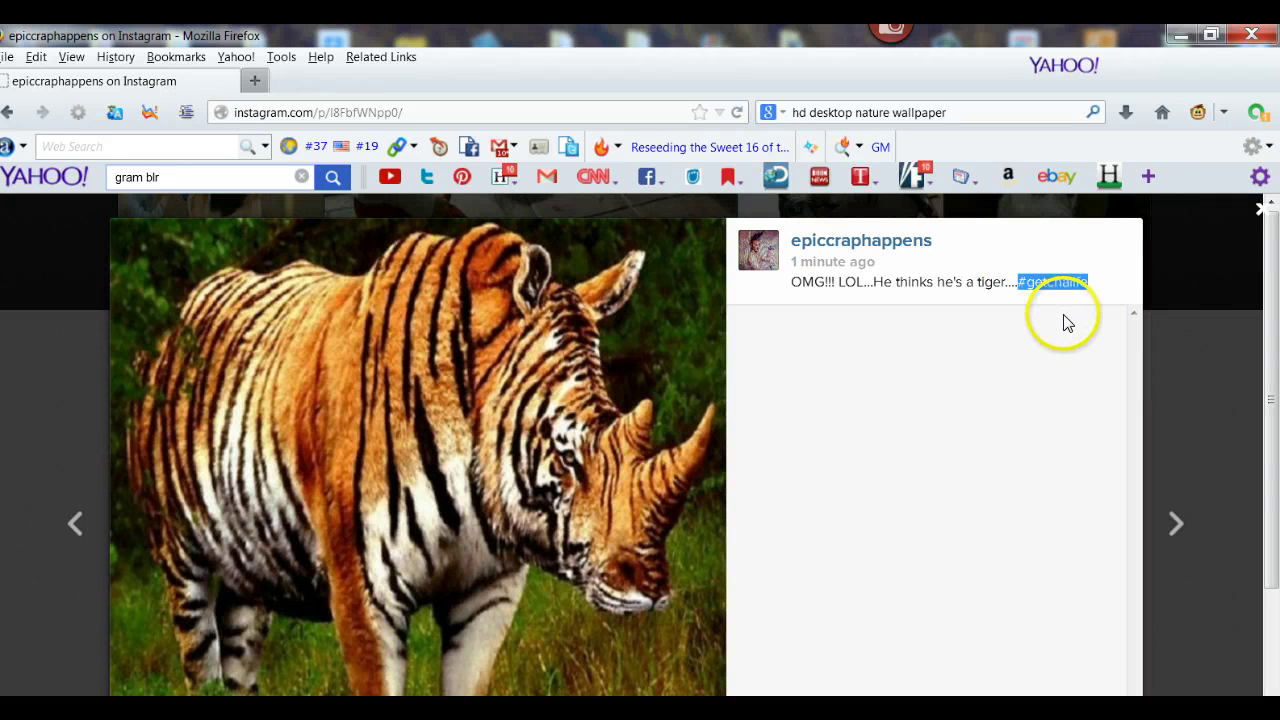
{"action": "left_click", "coordinate": [1094, 288]}
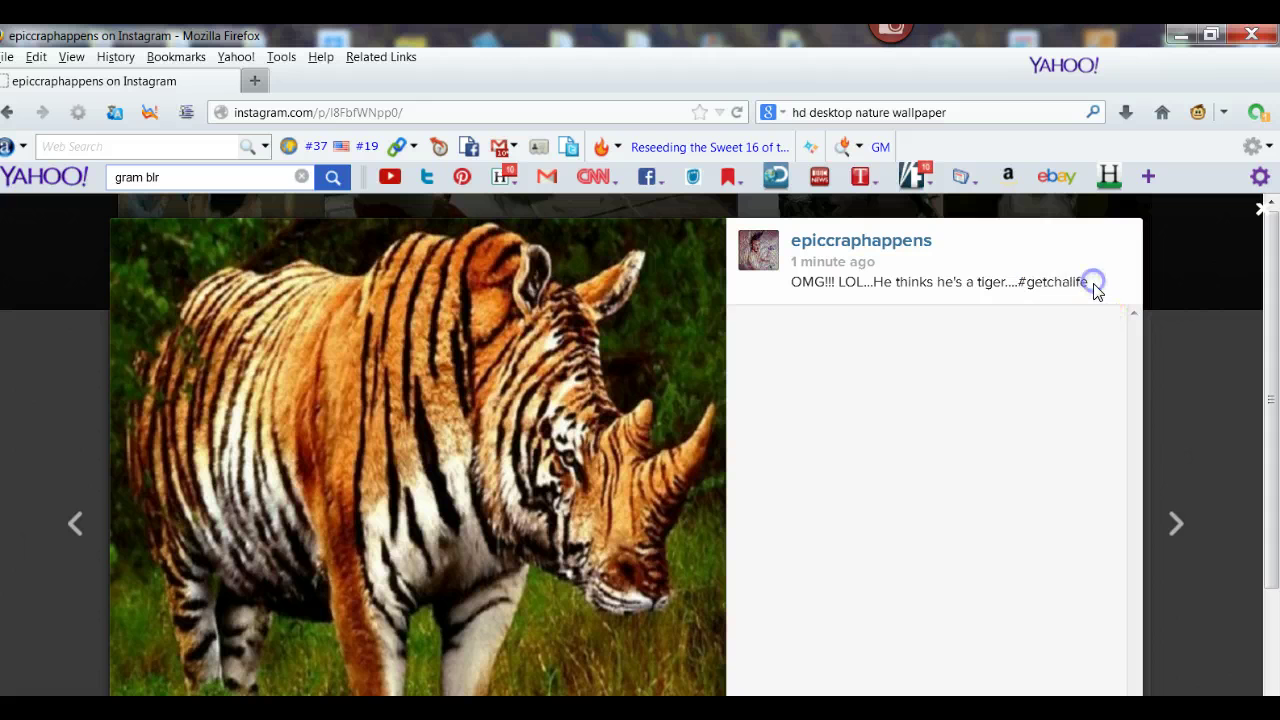
{"action": "left_click", "coordinate": [971, 394]}
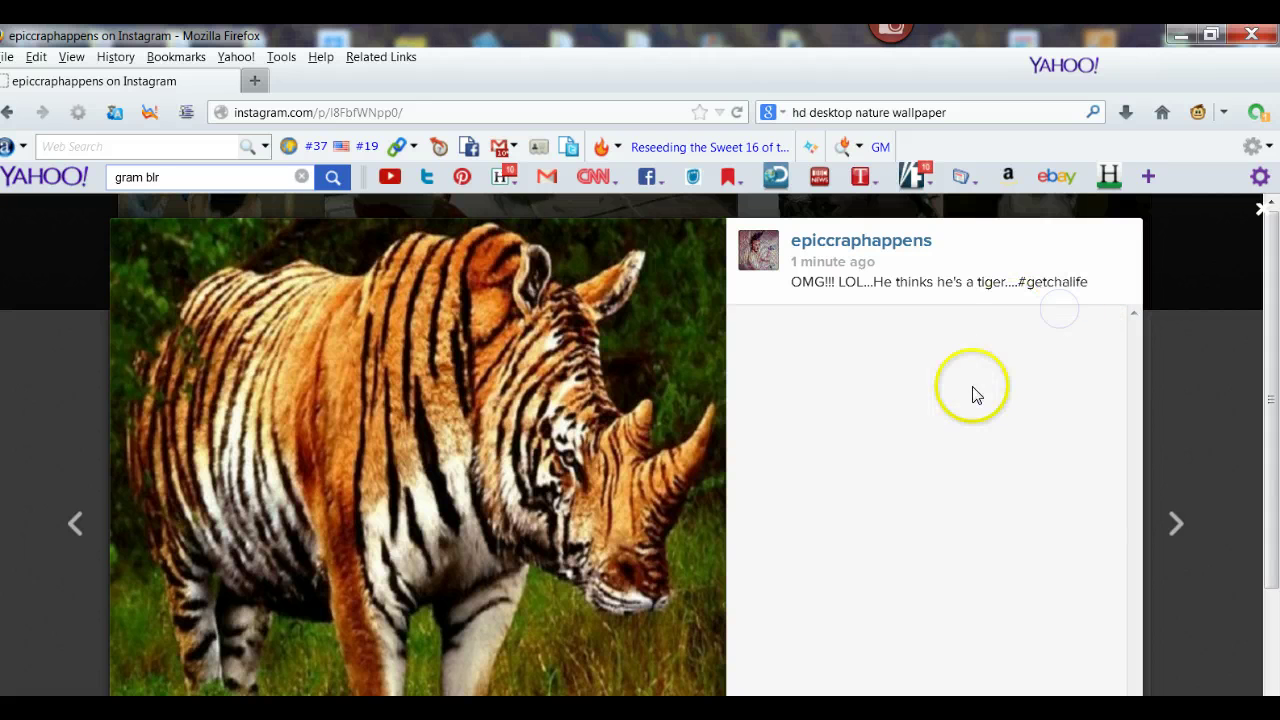
{"action": "scroll", "coordinate": [957, 414], "scroll_direction": "down", "scroll_amount": 3}
{"action": "scroll", "coordinate": [960, 420], "scroll_direction": "up", "scroll_amount": 3}
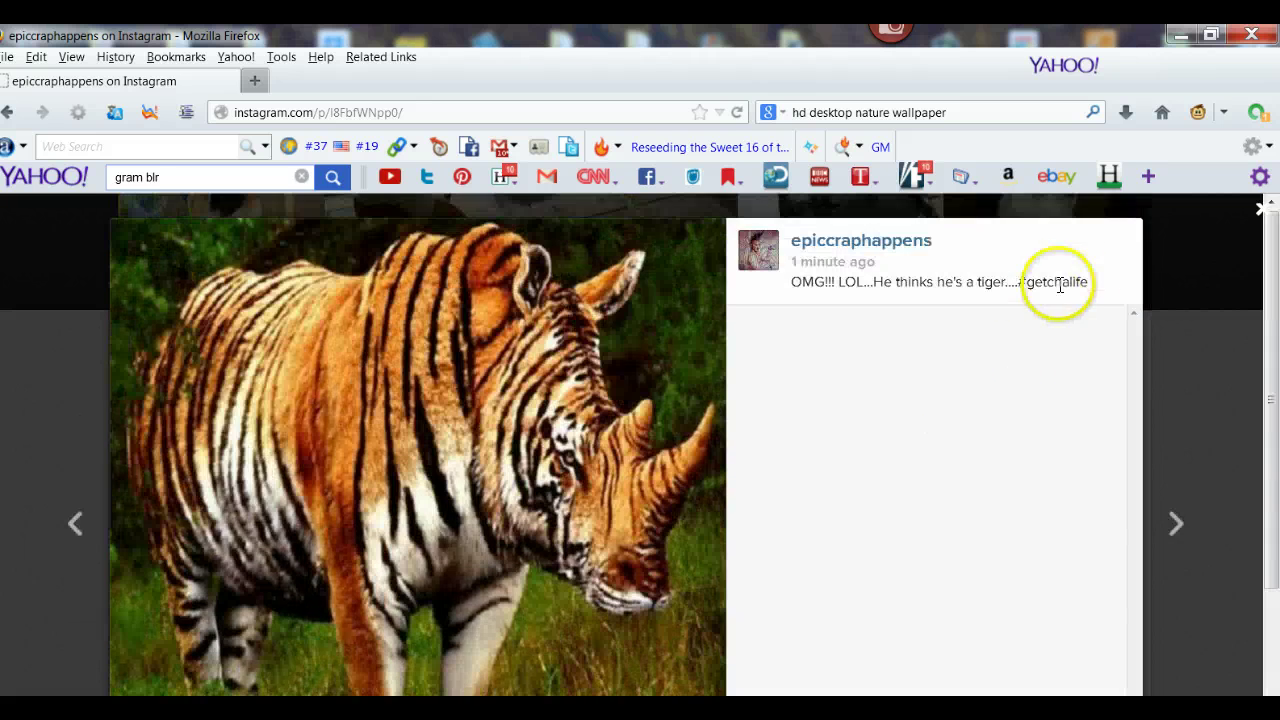
{"action": "left_click", "coordinate": [1092, 283]}
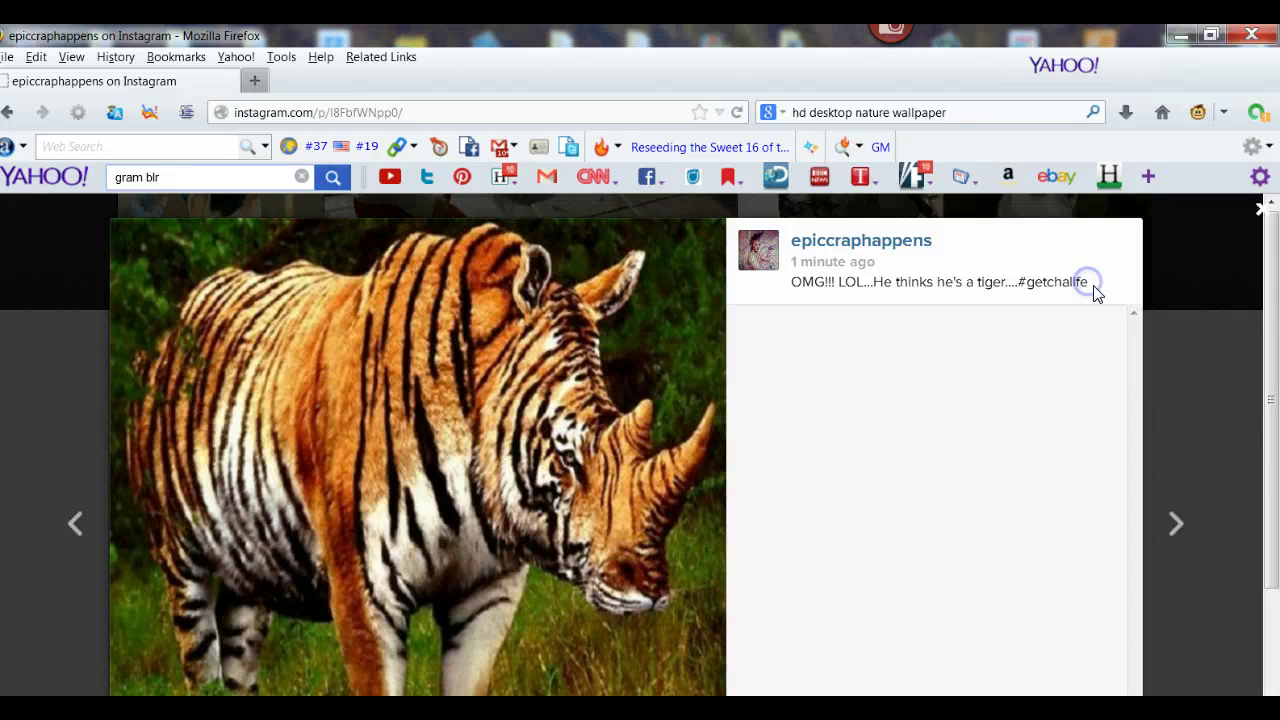
Show the additional options for the rhino post and choose Embed.
{"action": "scroll", "coordinate": [954, 436], "scroll_direction": "down", "scroll_amount": 3}
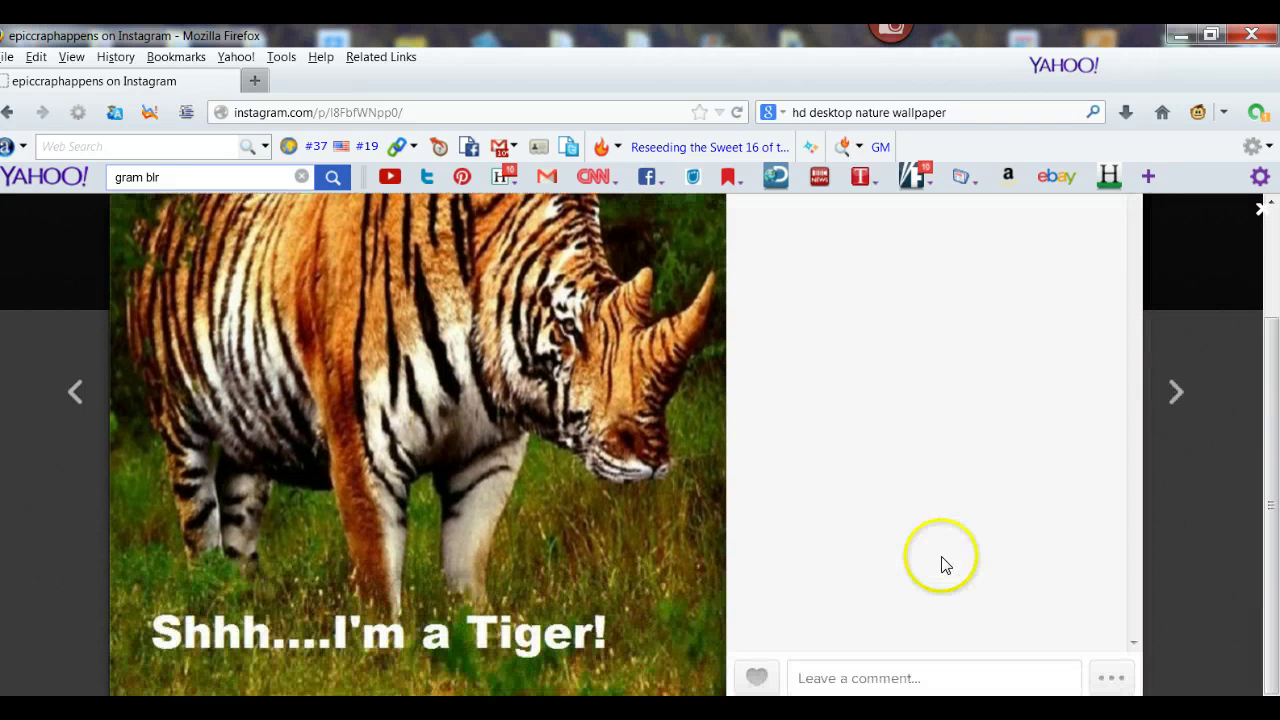
{"action": "left_click", "coordinate": [1112, 679]}
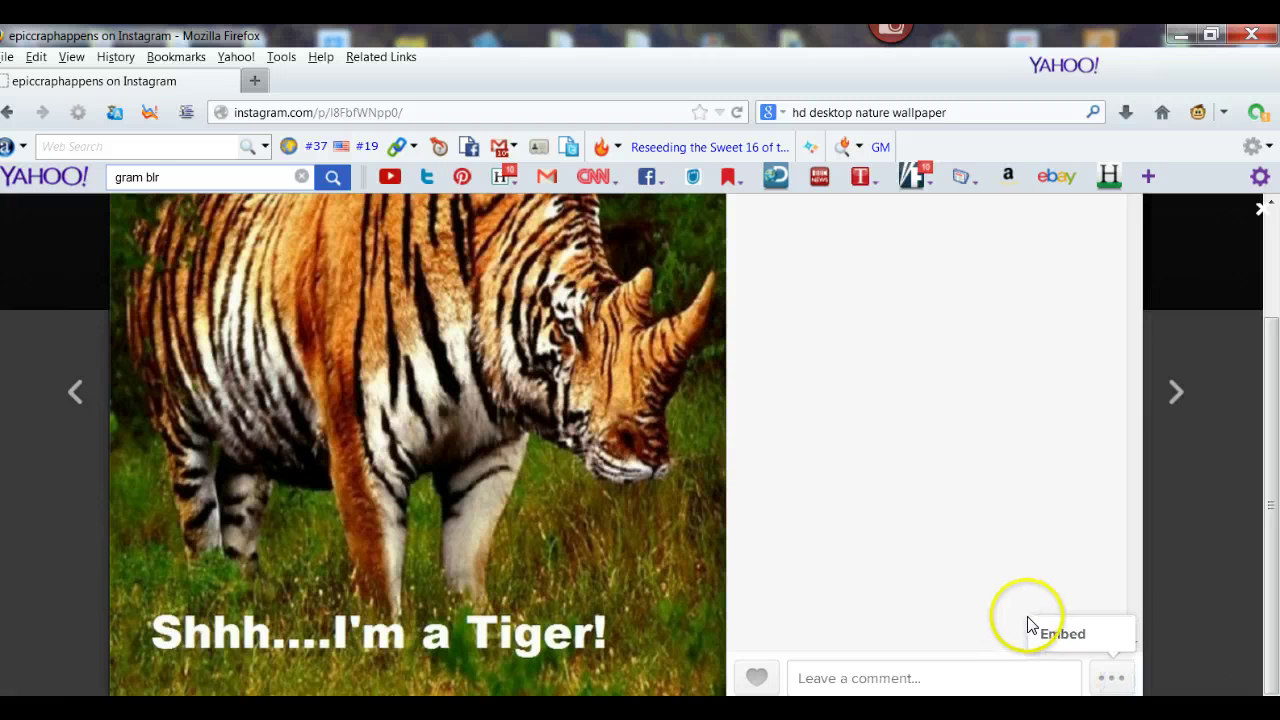
{"action": "left_click", "coordinate": [1062, 634]}
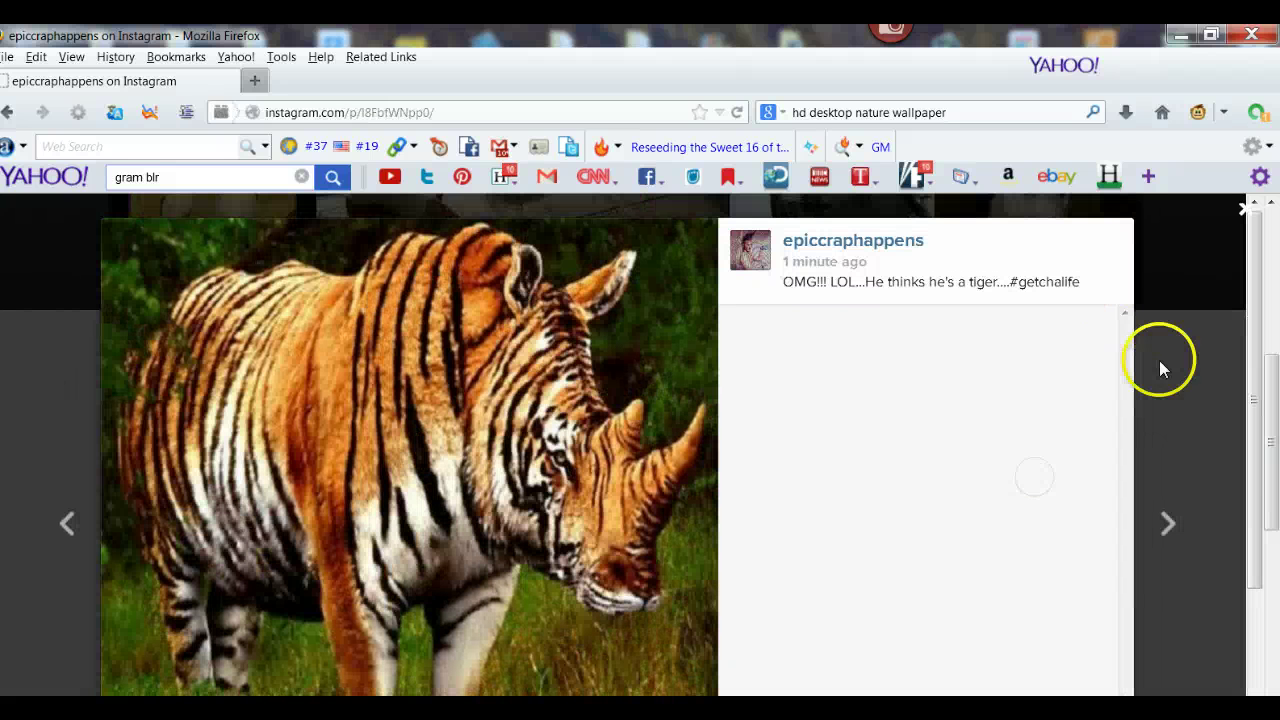
{"action": "left_click", "coordinate": [1017, 283]}
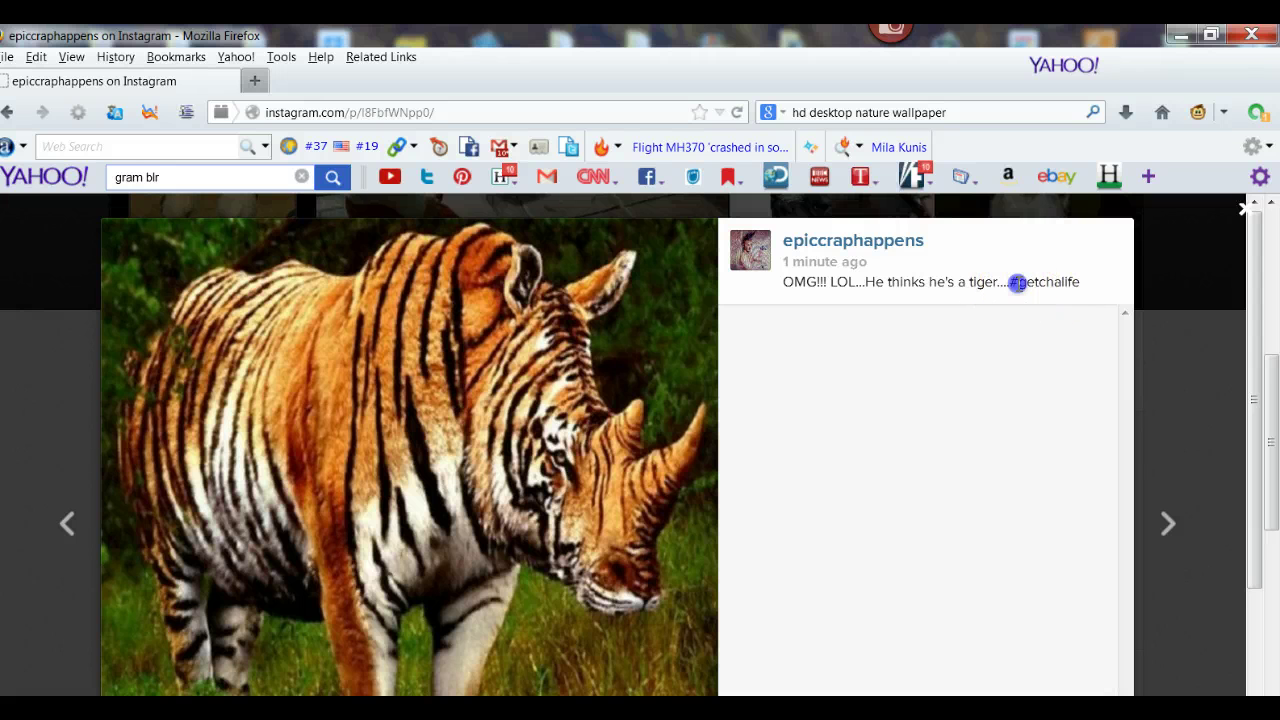
{"action": "left_click", "coordinate": [1018, 280]}
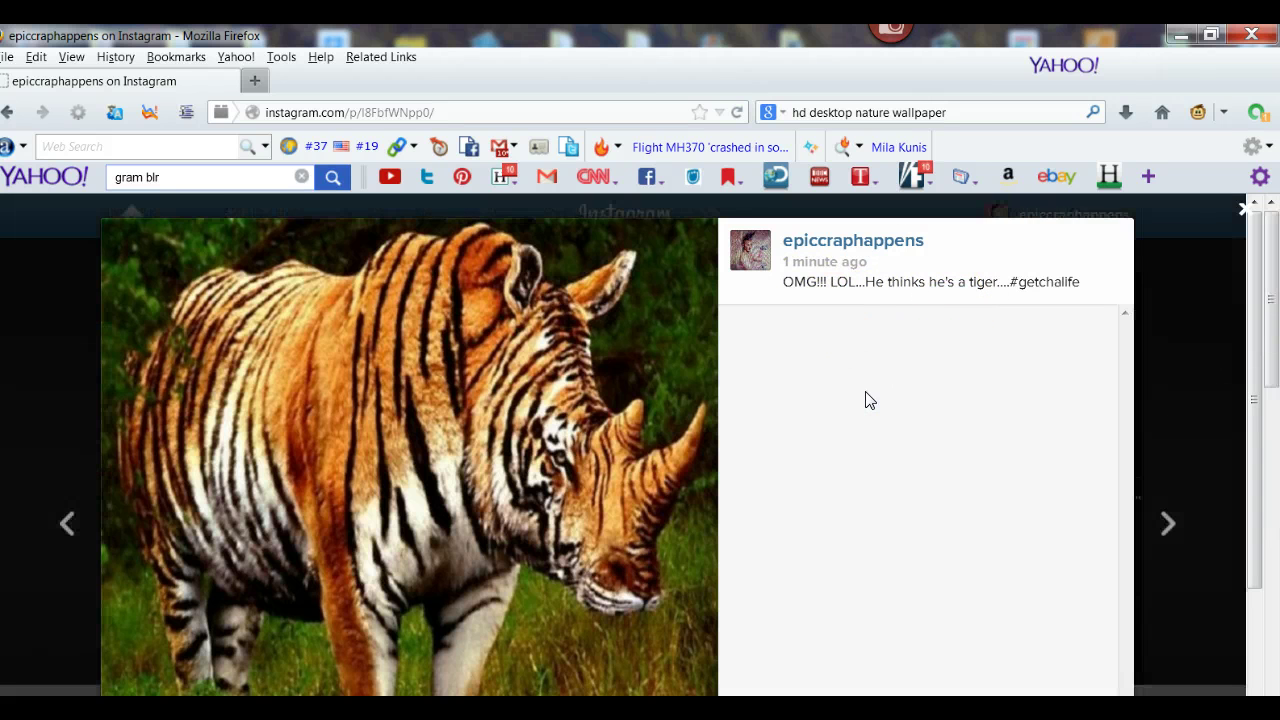
{"action": "scroll", "coordinate": [870, 400], "scroll_direction": "down", "scroll_amount": 3}
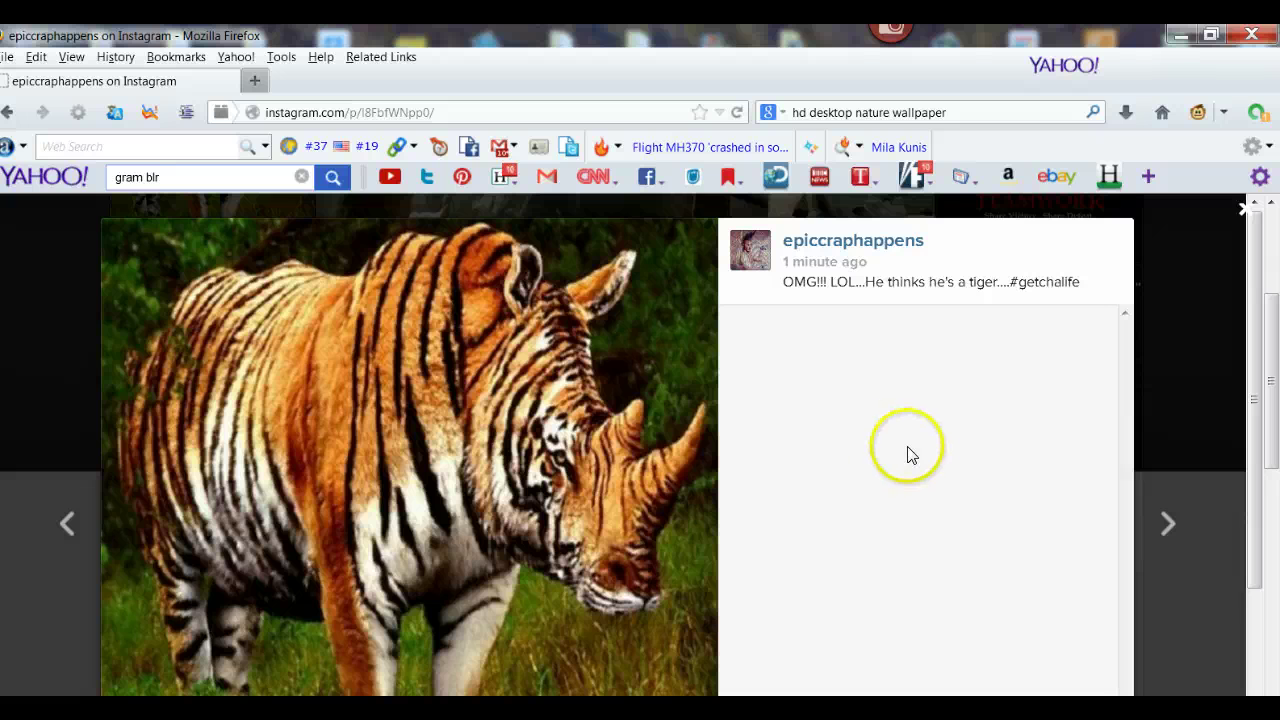
{"action": "left_click", "coordinate": [839, 426]}
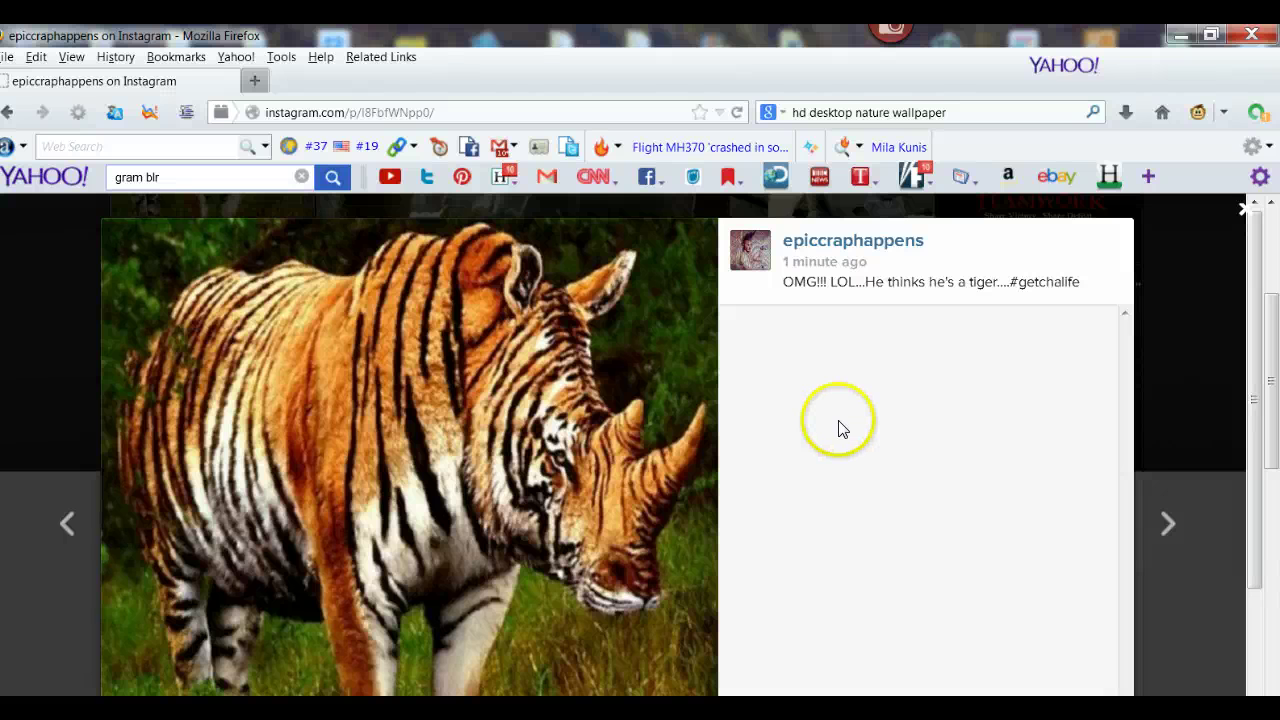
{"action": "mouse_move", "coordinate": [839, 428]}
{"action": "left_mouse_down"}
{"action": "mouse_move", "coordinate": [843, 320]}
{"action": "mouse_move", "coordinate": [800, 316]}
{"action": "mouse_move", "coordinate": [820, 351]}
{"action": "mouse_move", "coordinate": [811, 378]}
{"action": "left_mouse_up"}
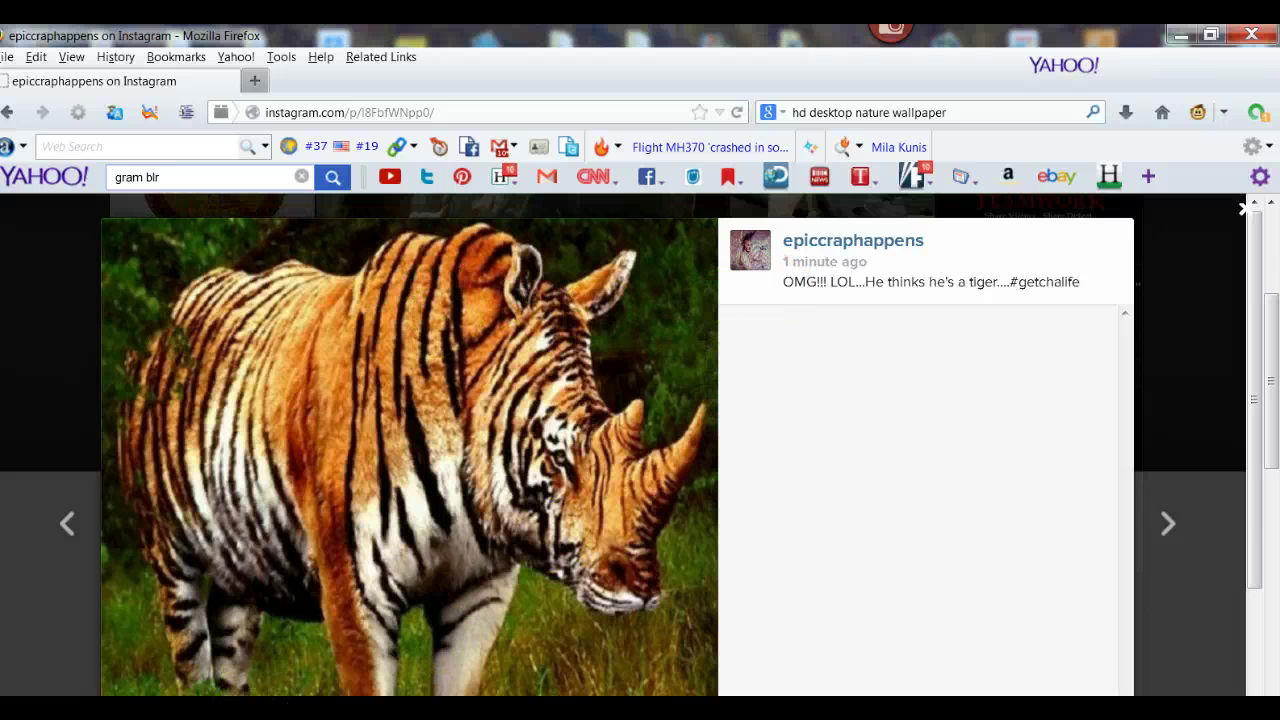
{"action": "left_click", "coordinate": [289, 653]}
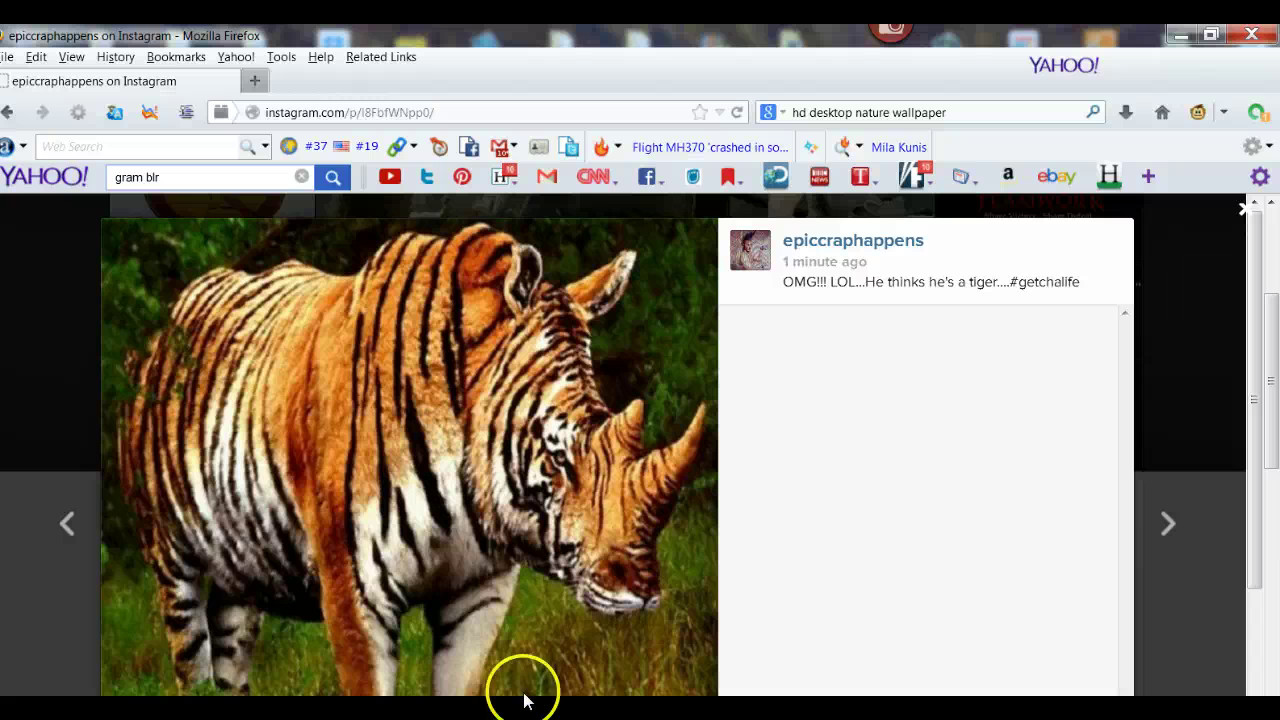